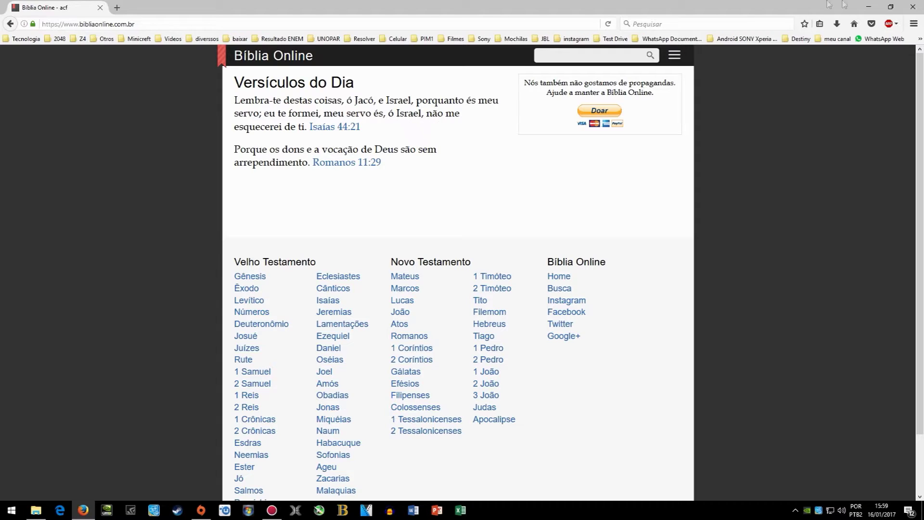
Close the browser, switch to Origin and display the application's installation and save settings (Instalações e Salvamentos).
click(914, 7)
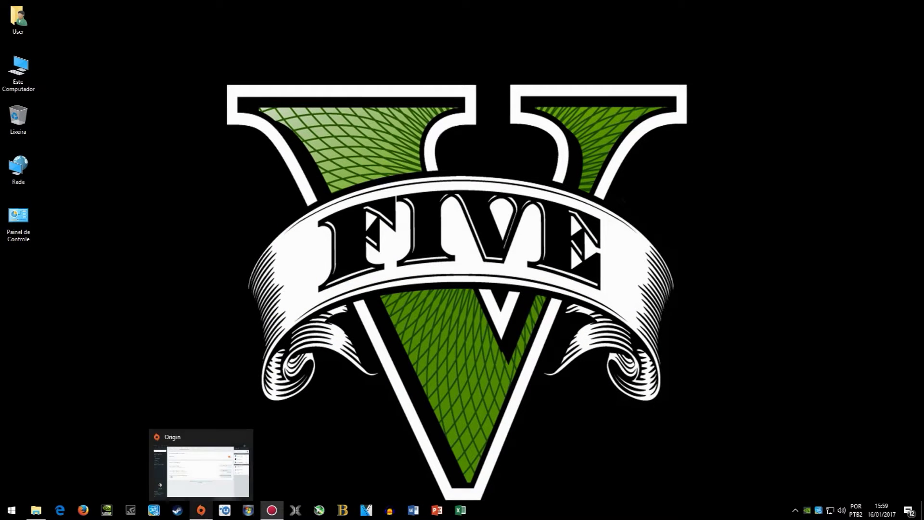
click(200, 510)
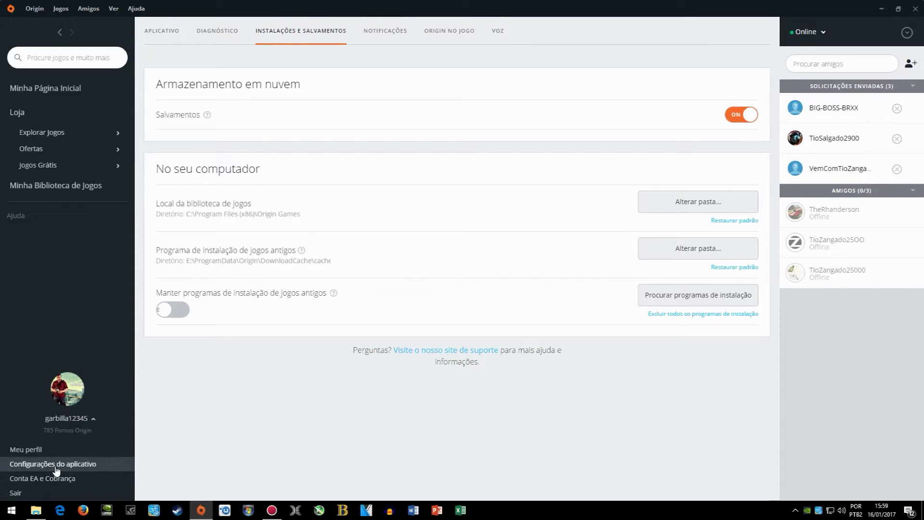
click(174, 41)
click(217, 30)
click(299, 31)
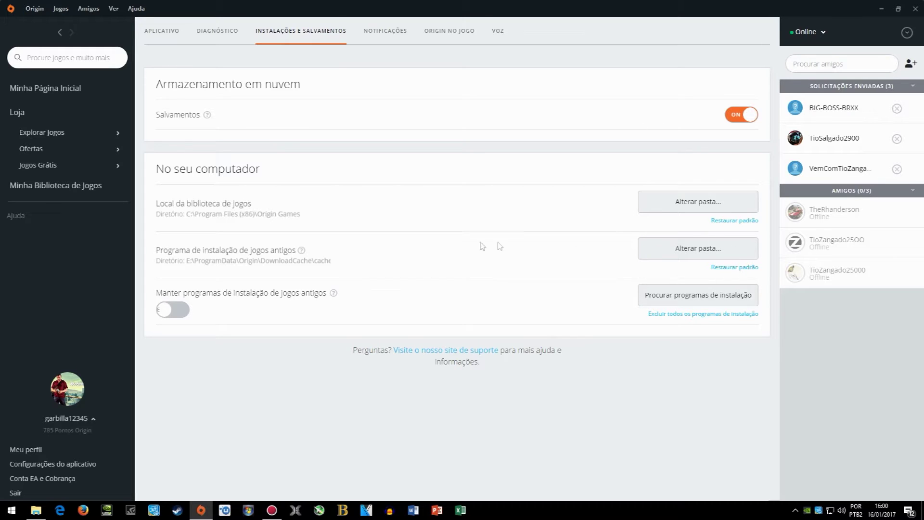
Set the old game installer folder to E:\ProgramData\Origin\DownloadCache\cache and agree to delete the previous cache directory's contents.
drag(167, 253, 295, 253)
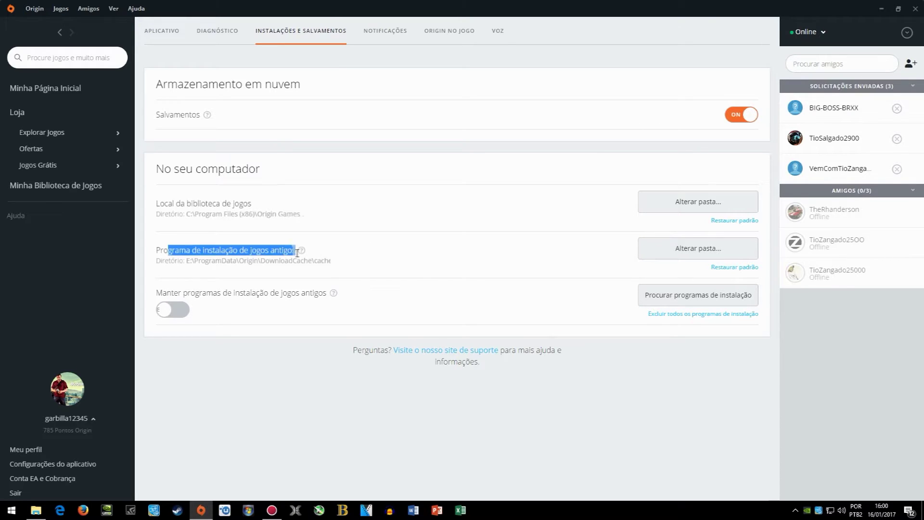
drag(186, 251, 285, 251)
click(695, 249)
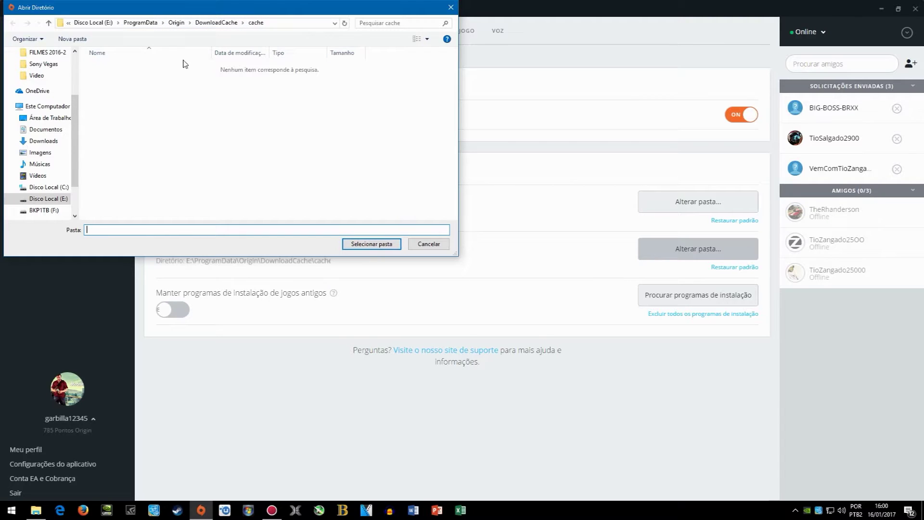
click(141, 23)
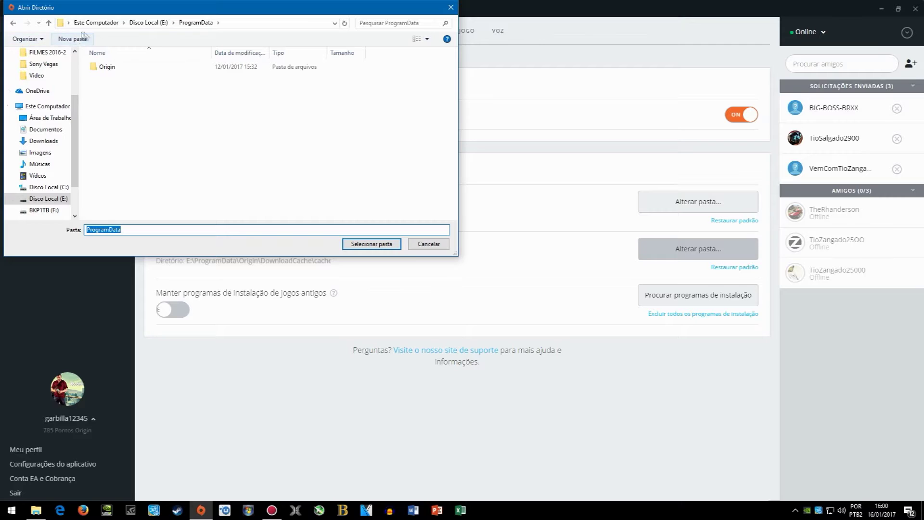
click(150, 22)
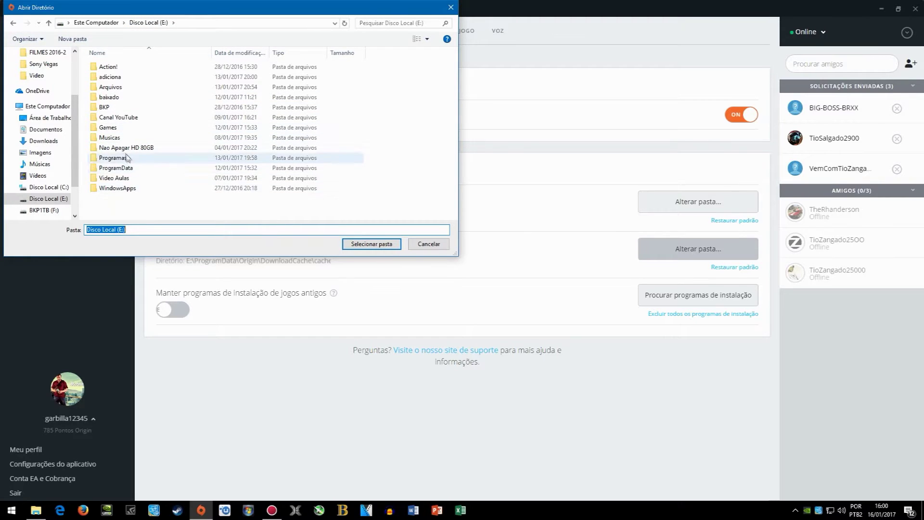
double_click(135, 169)
double_click(114, 68)
double_click(129, 69)
double_click(140, 70)
click(371, 244)
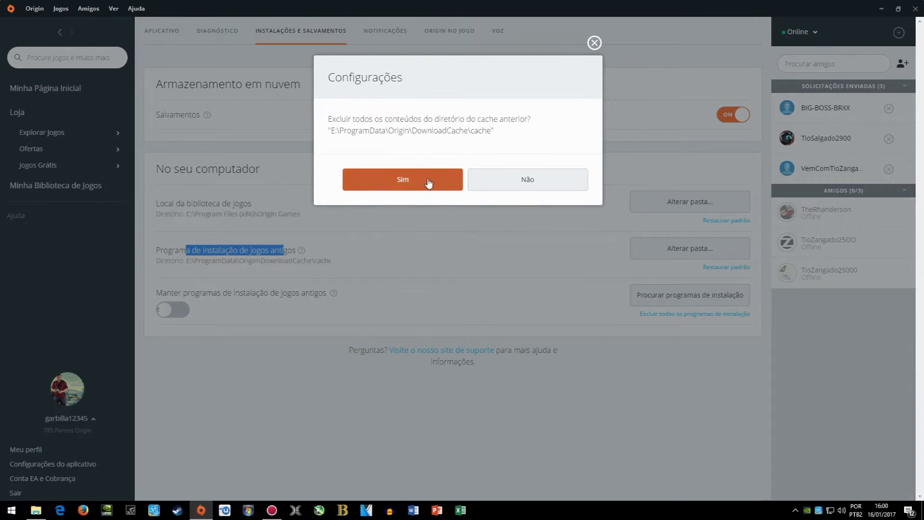
click(429, 182)
Set the game library location to the E:\Games\Origin Games folder.
click(697, 206)
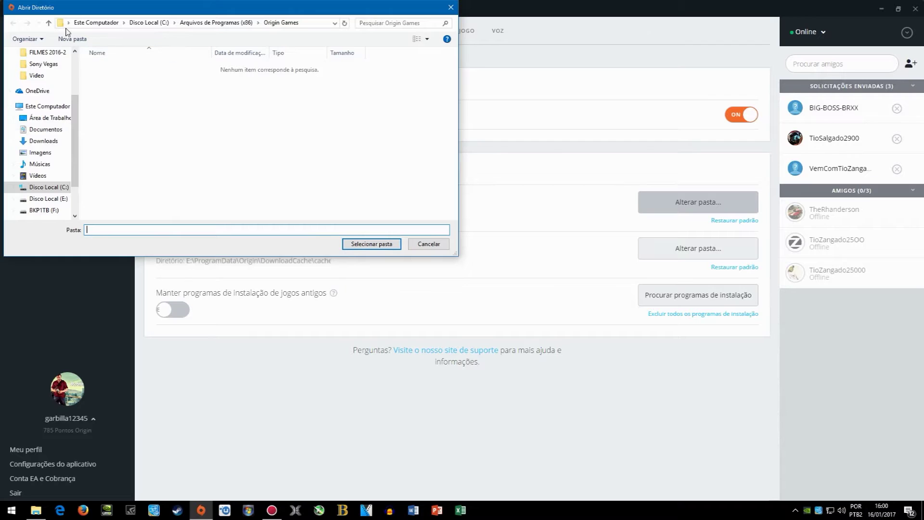
click(96, 24)
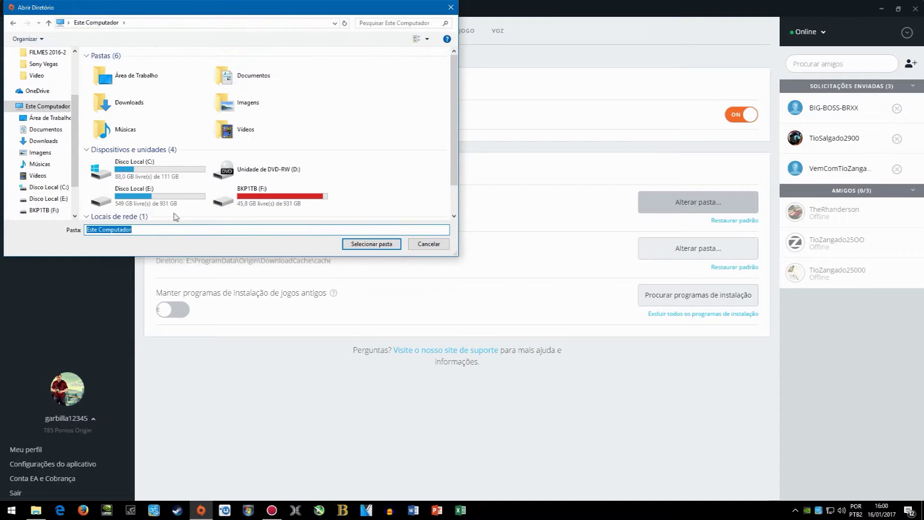
double_click(126, 198)
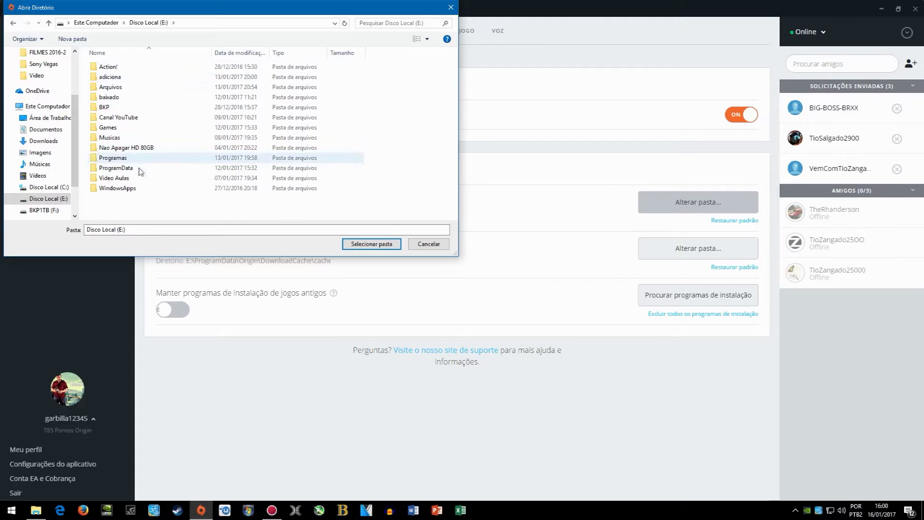
double_click(129, 128)
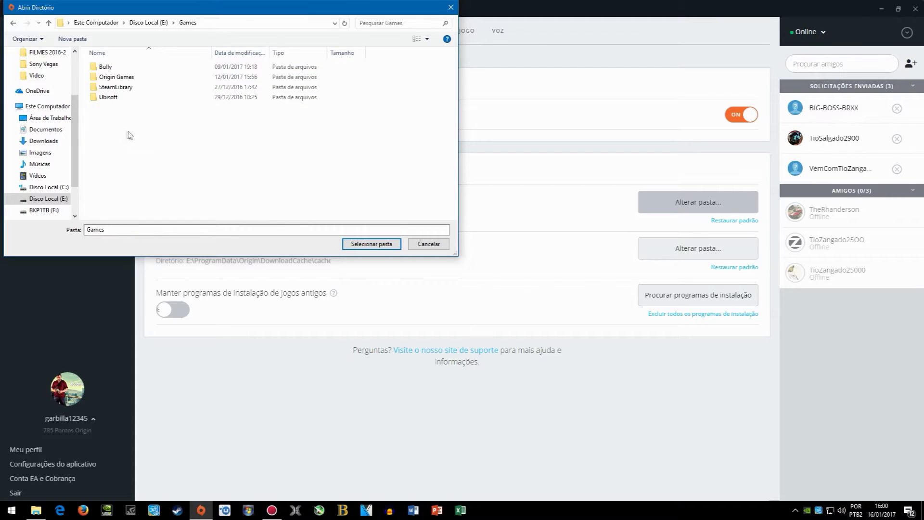
click(120, 77)
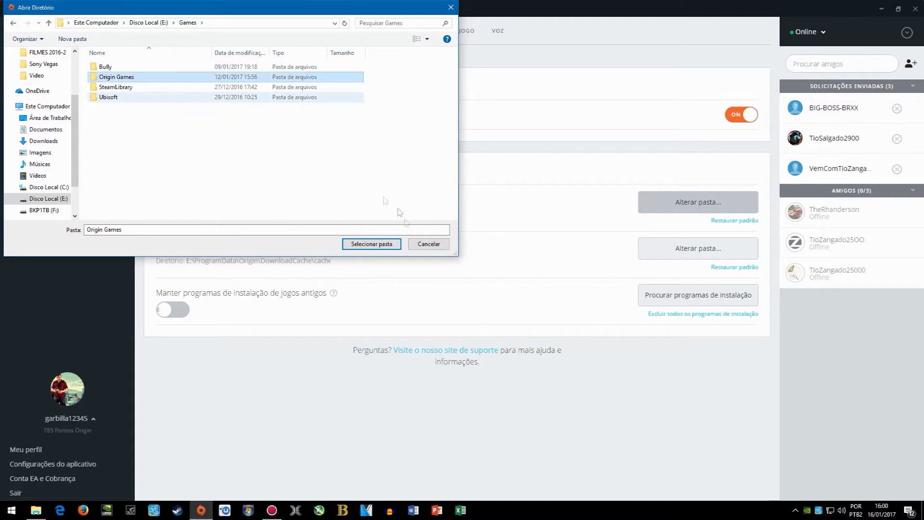
click(372, 244)
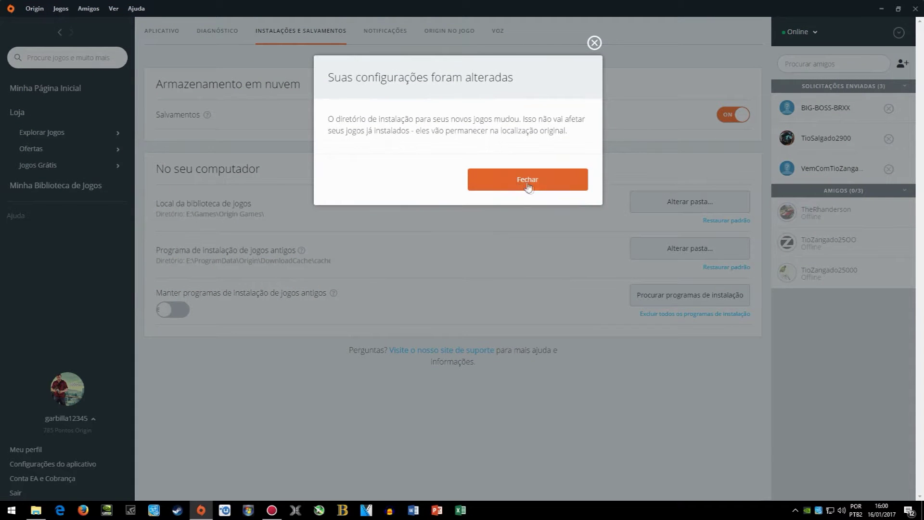
click(532, 185)
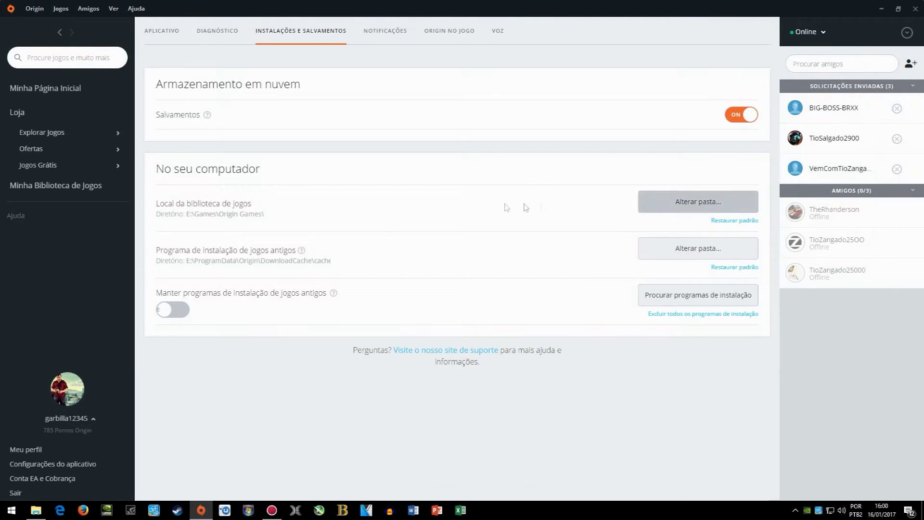
drag(232, 211, 574, 203)
click(693, 200)
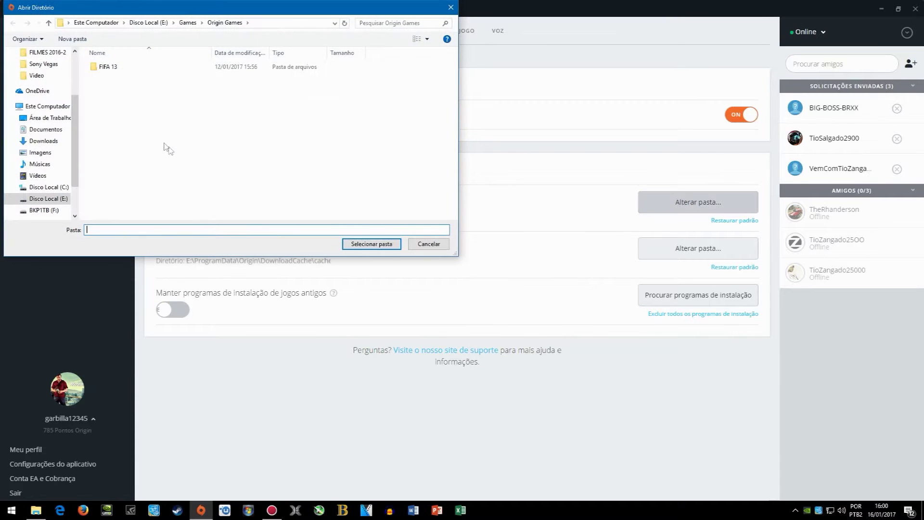
click(383, 246)
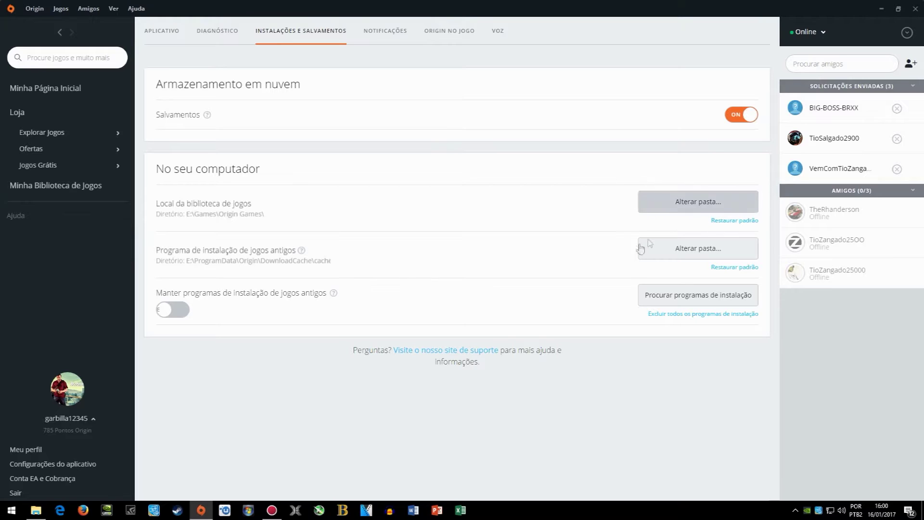
Turn on participation in the Origin client betas in the application settings.
click(162, 31)
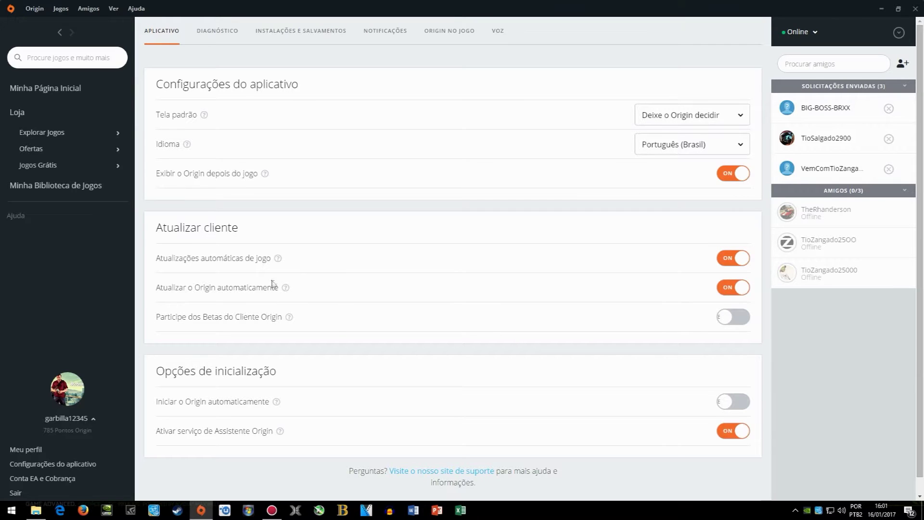
click(725, 324)
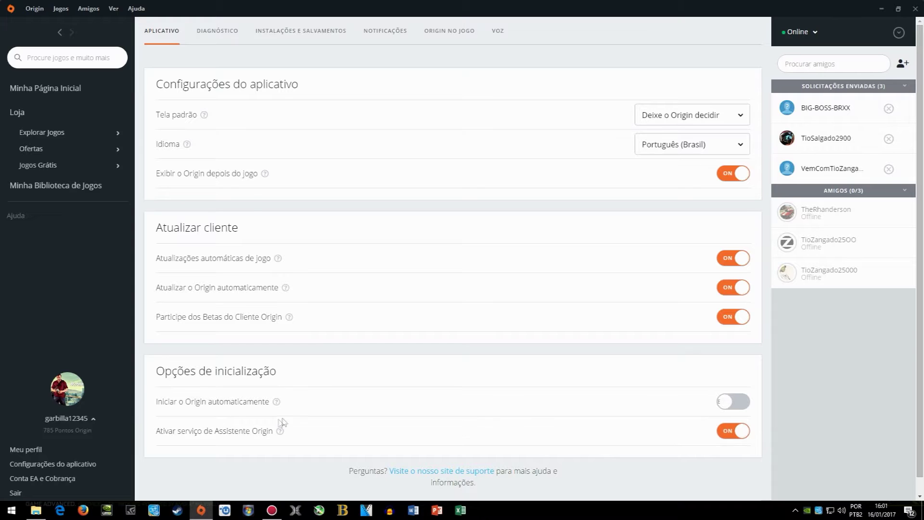
Find FIFA 13 in the game library, start its download and close its details page.
click(54, 89)
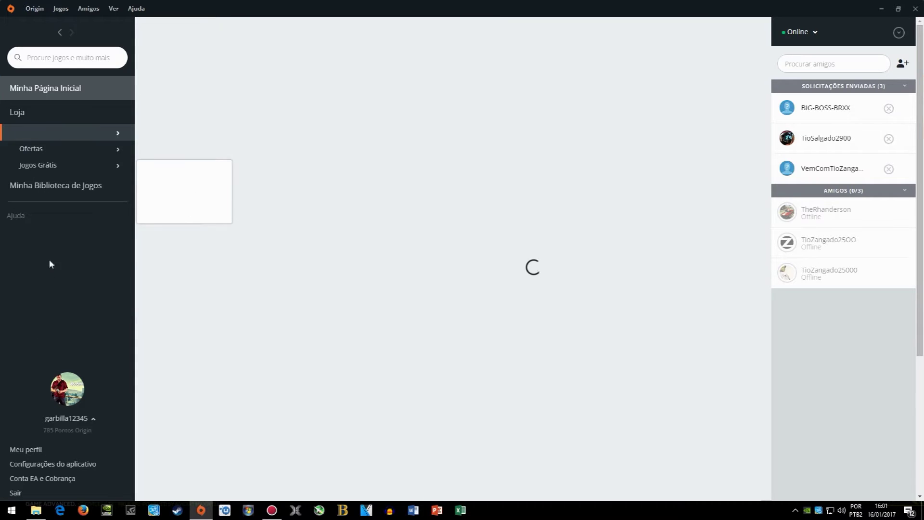
click(53, 132)
click(73, 165)
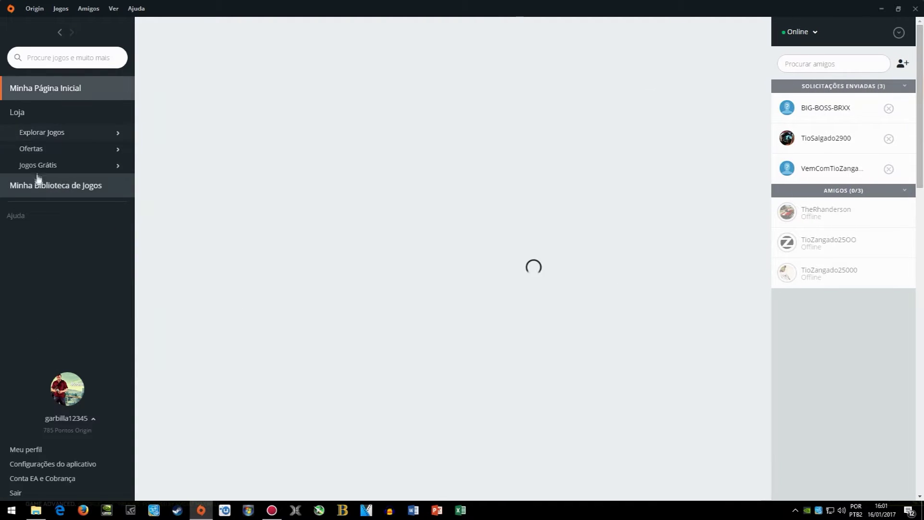
click(54, 190)
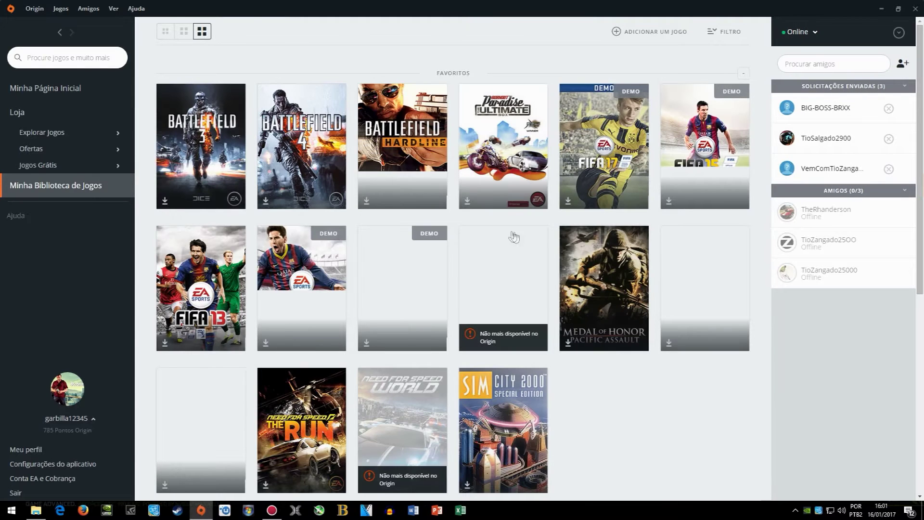
scroll(456, 311, down, 1)
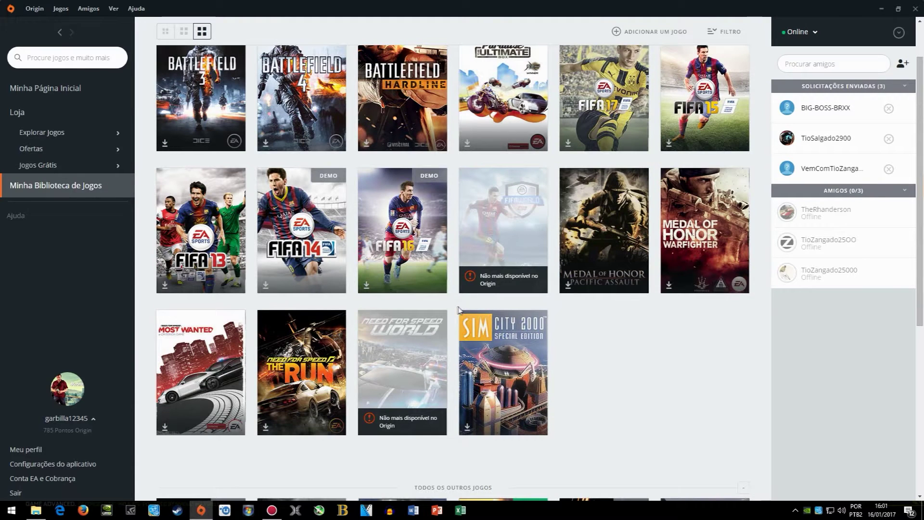
scroll(515, 382, down, 5)
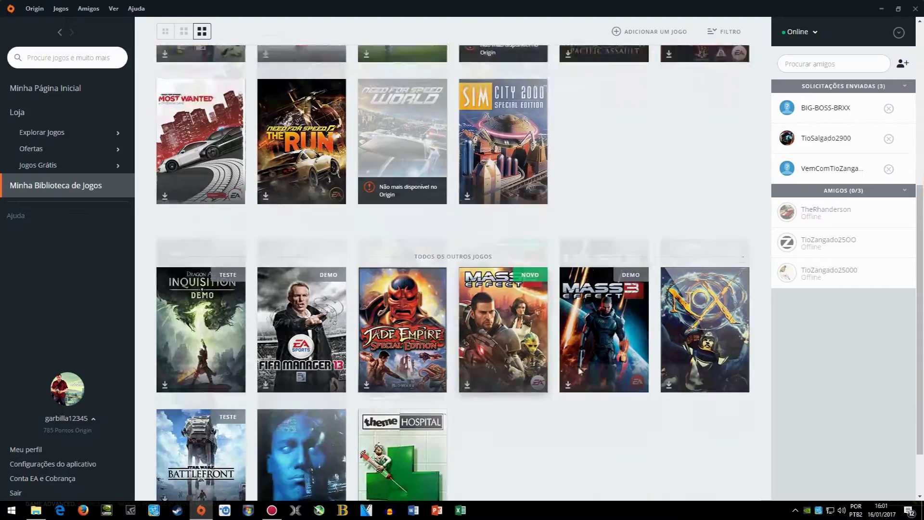
scroll(583, 369, up, 7)
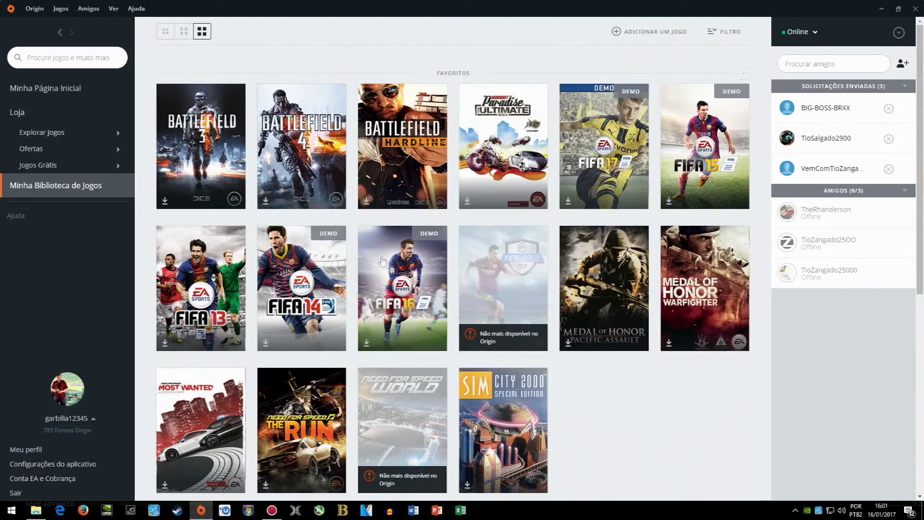
click(227, 309)
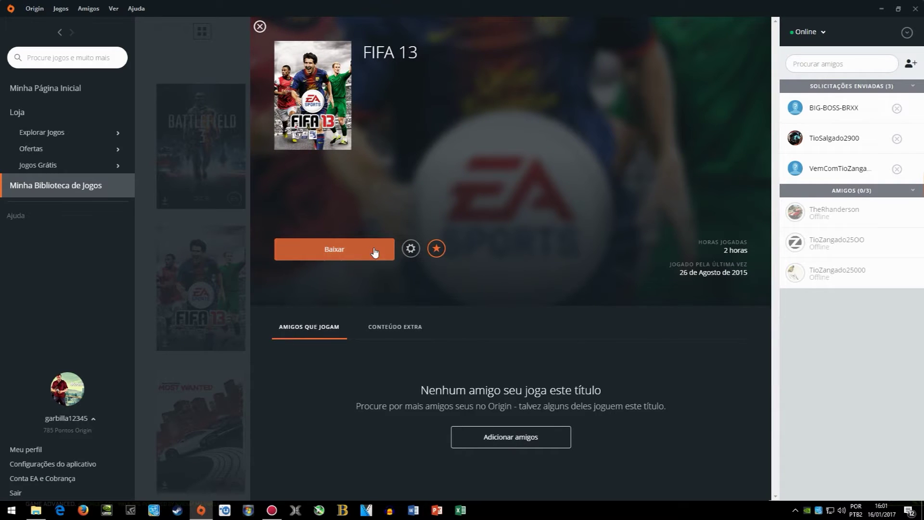
click(345, 257)
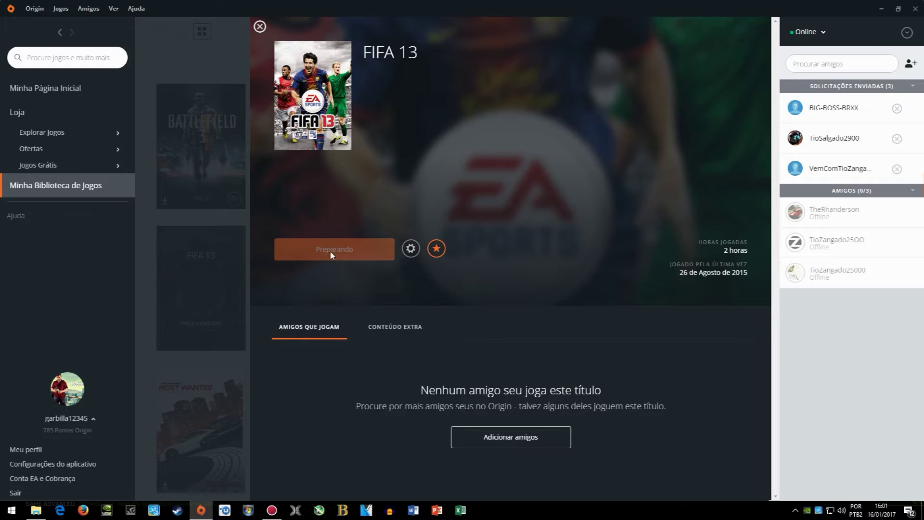
click(259, 27)
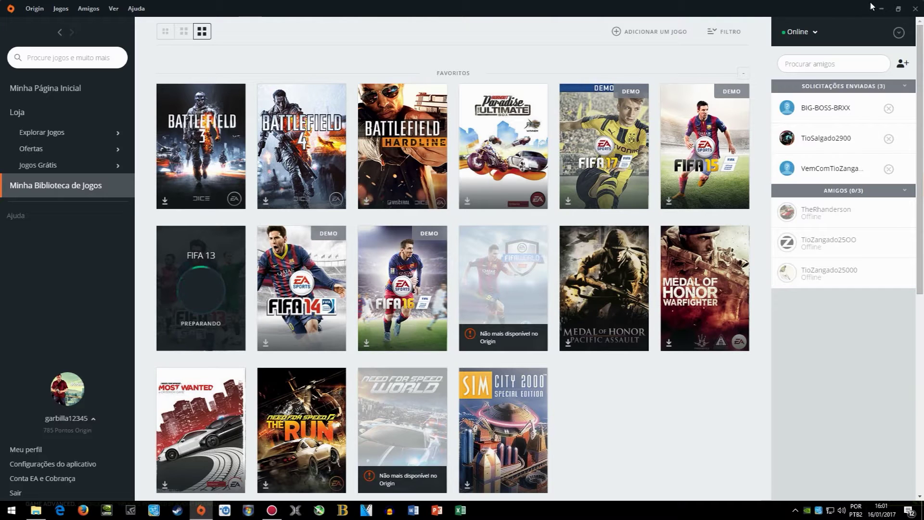
Look at the existing game folders in Origin Games on the BKP1TB (F:) drive in File Explorer, then return to Origin.
click(196, 513)
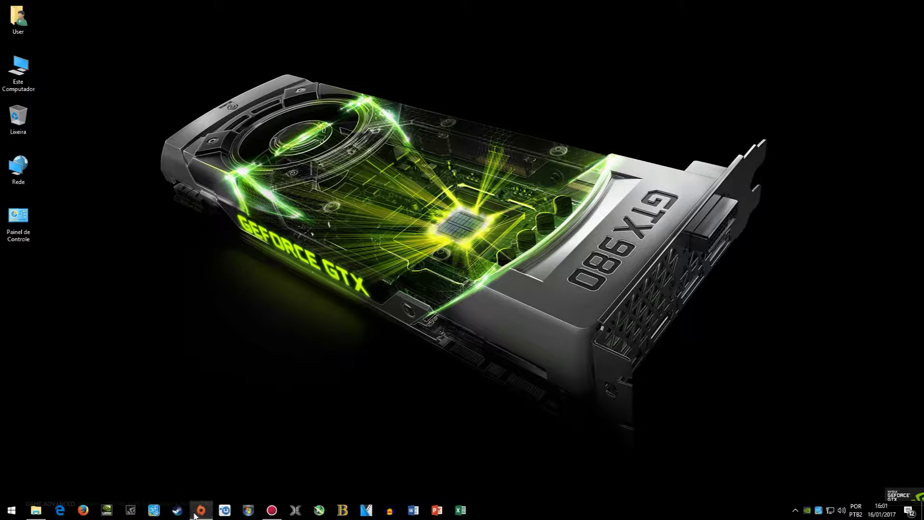
click(36, 510)
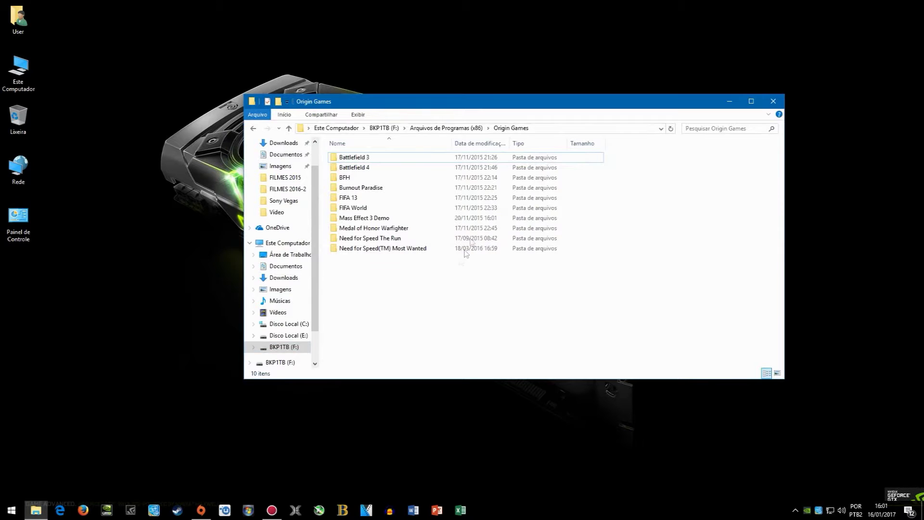
click(364, 179)
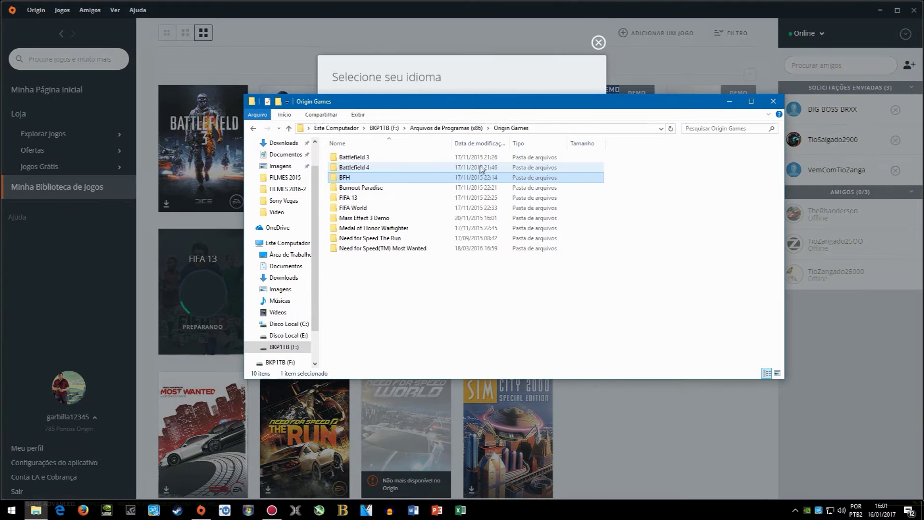
click(731, 101)
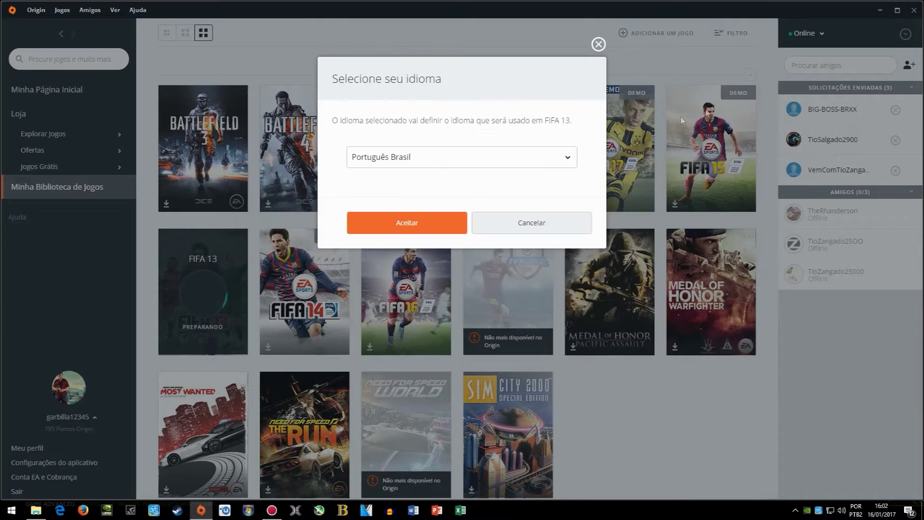
Accept Português Brasil as the FIFA 13 language and proceed with the download without desktop or Start menu shortcuts.
click(413, 232)
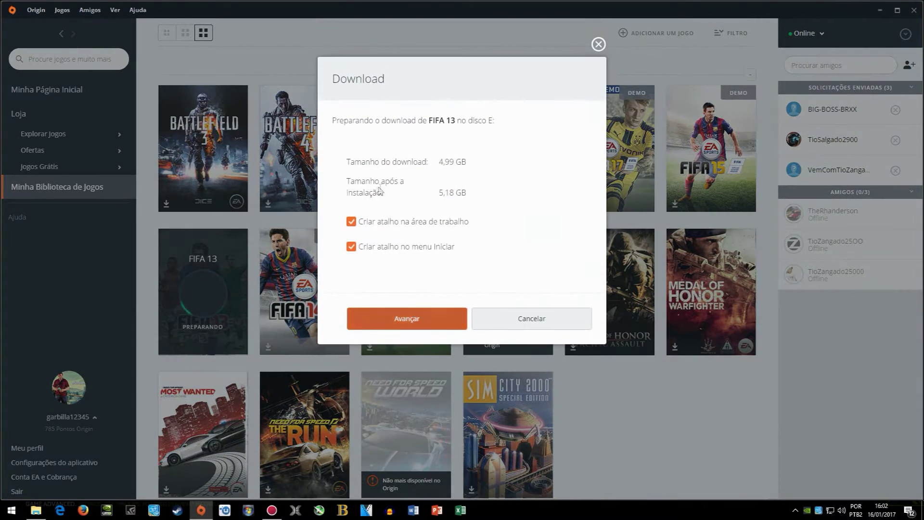
click(351, 247)
click(352, 222)
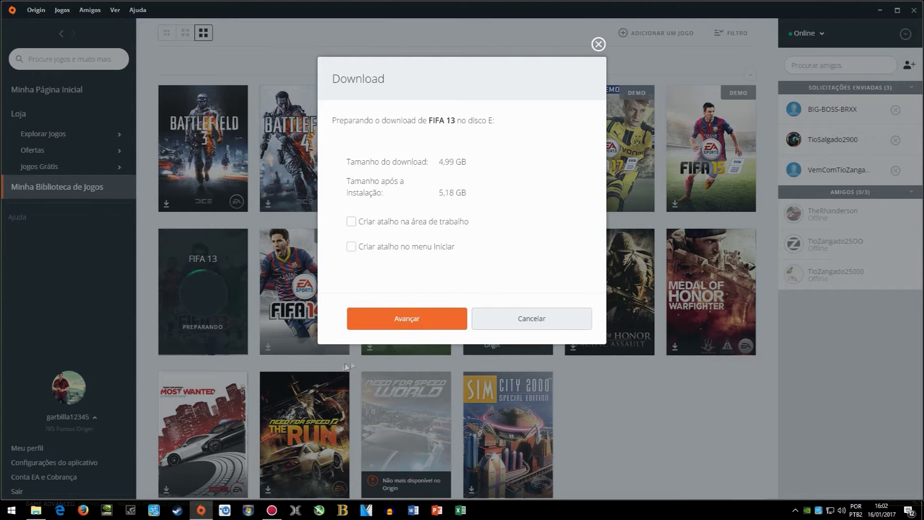
click(421, 318)
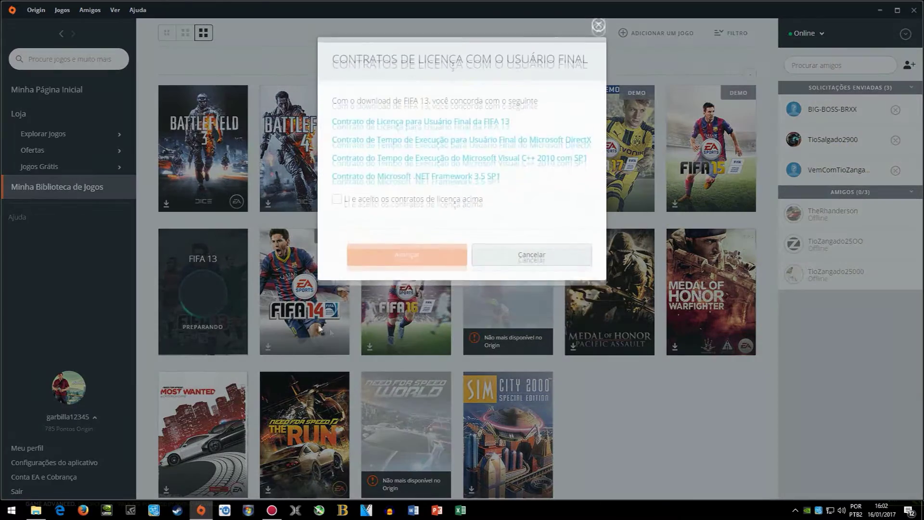
Accept the FIFA 13 license agreements to start the download, and view the game's details page before returning to the library.
click(337, 219)
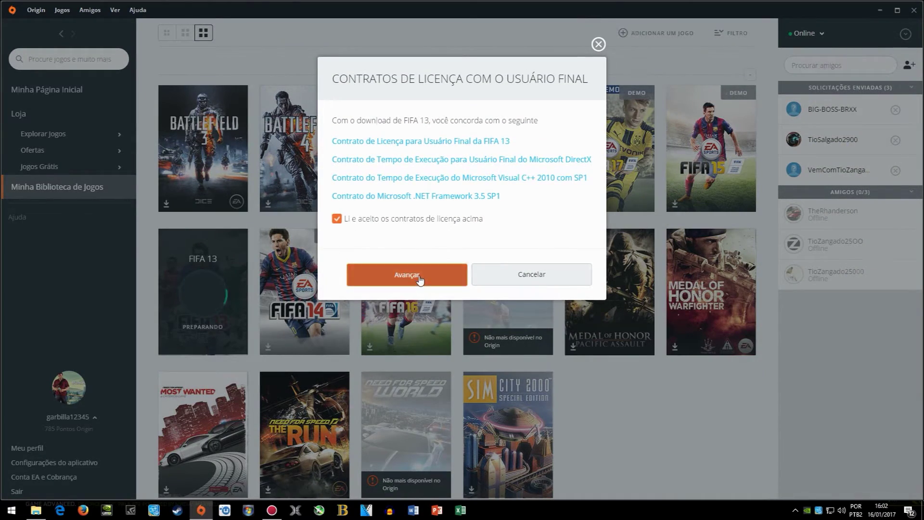
click(407, 274)
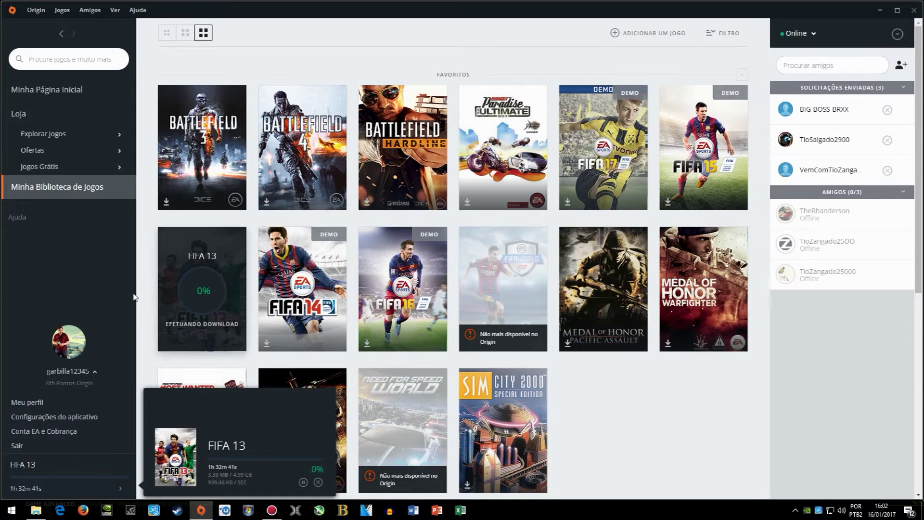
click(208, 288)
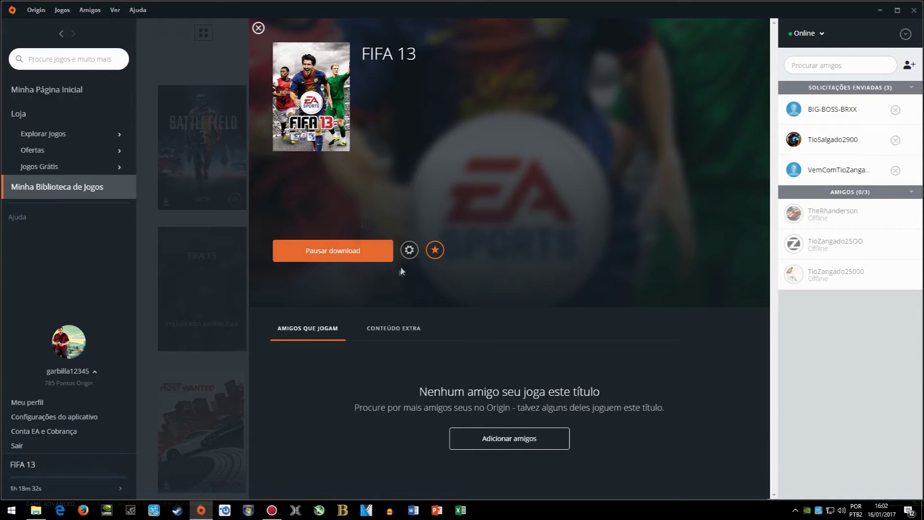
click(259, 28)
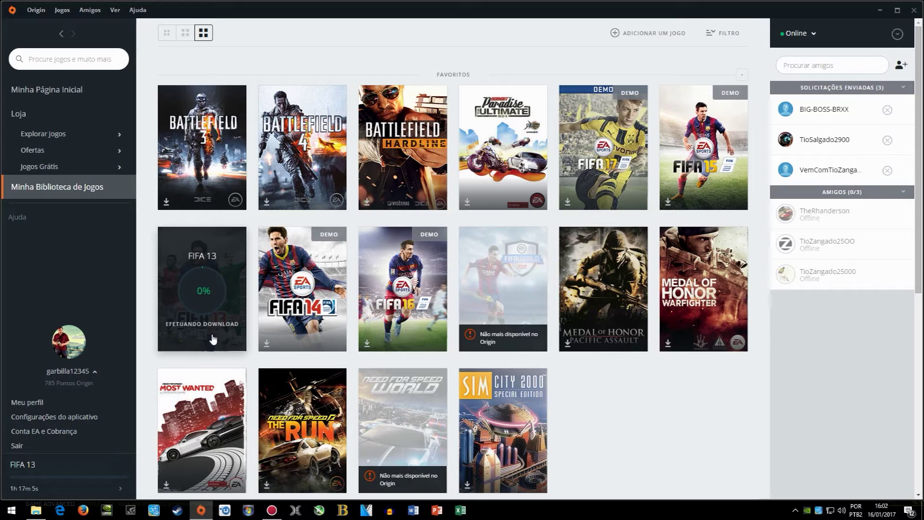
click(203, 308)
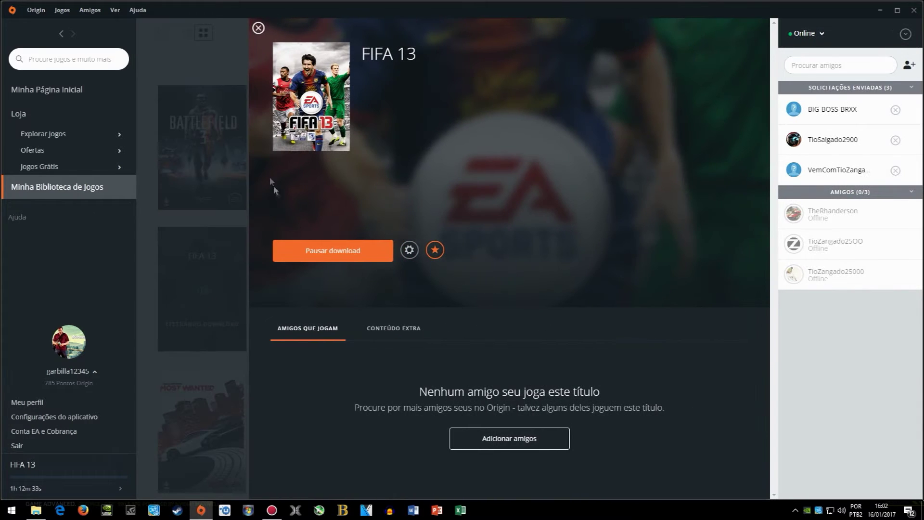
click(259, 27)
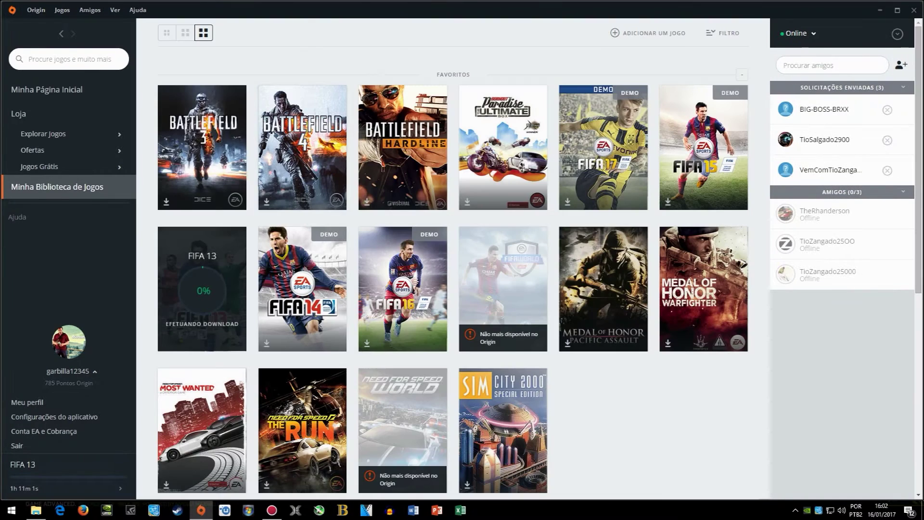
Review the installation and save folder settings, open the old games' installer folder to check its contents, and close it.
click(75, 418)
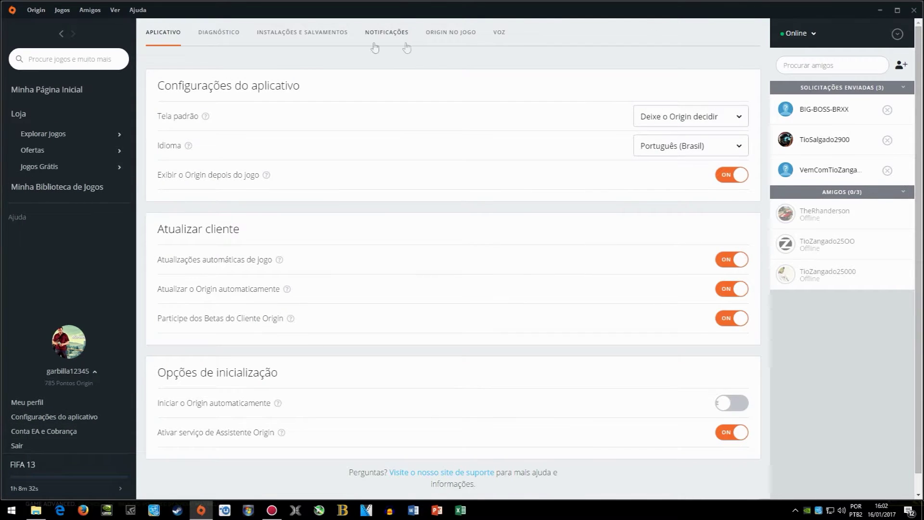
click(309, 44)
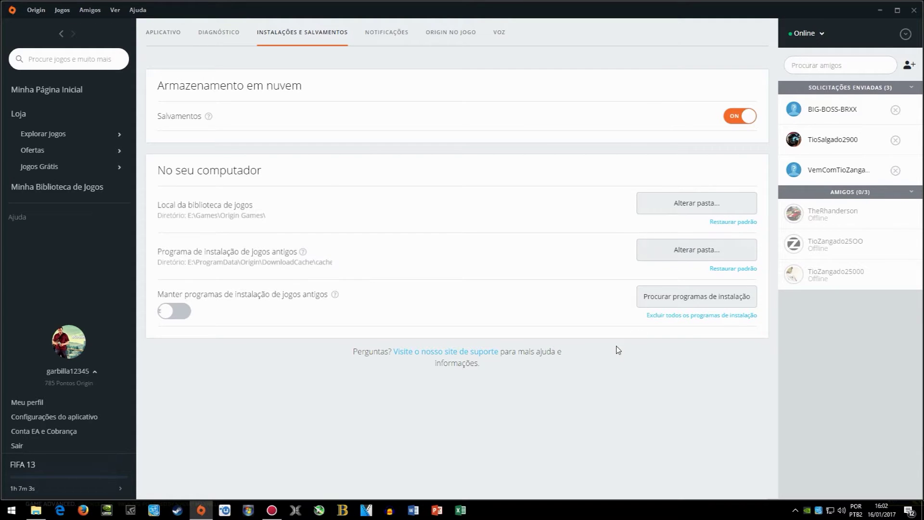
click(711, 302)
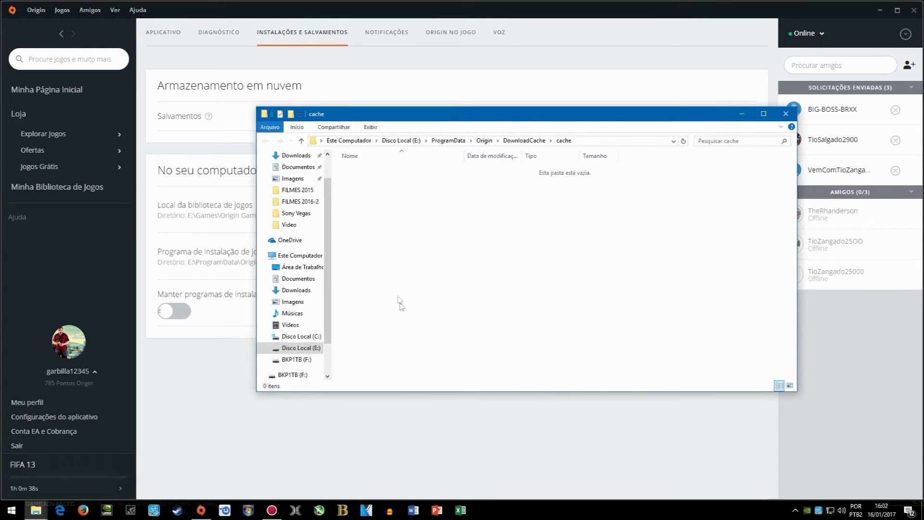
click(785, 114)
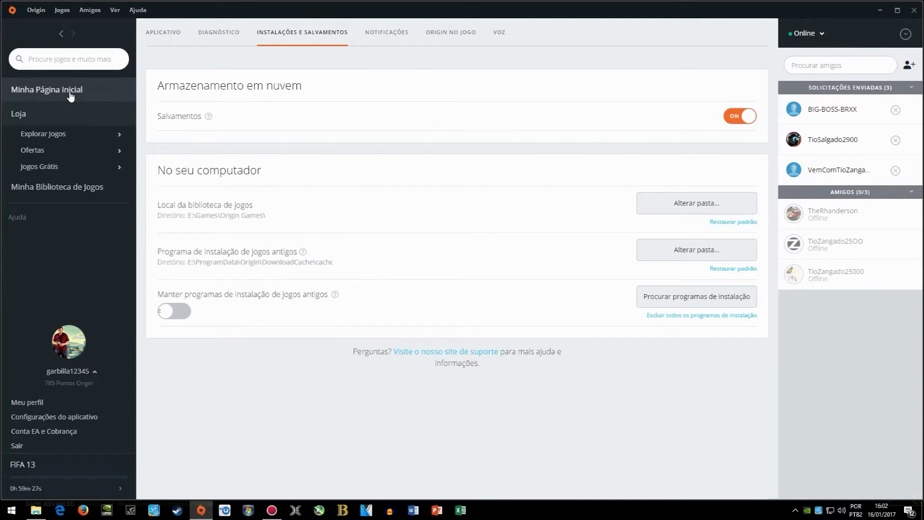
Pause the FIFA 13 download from its details page and check the game's properties without saving changes.
click(64, 190)
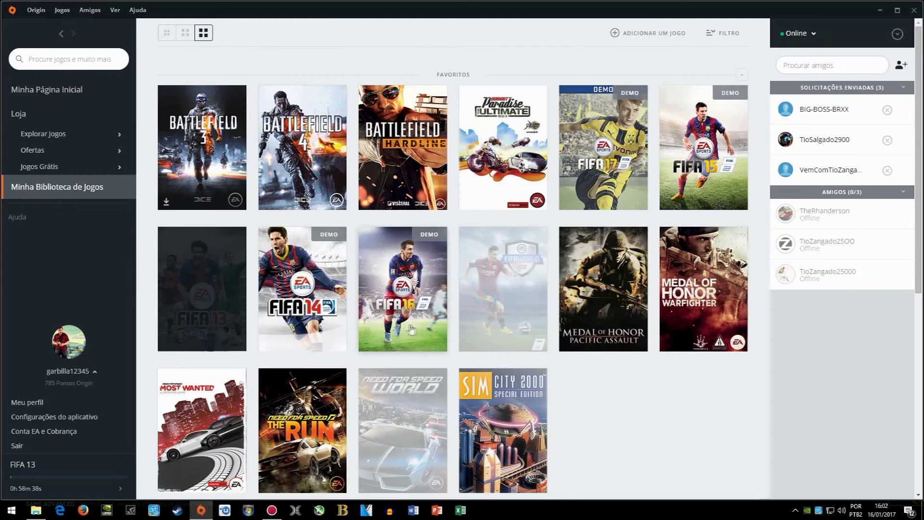
click(205, 303)
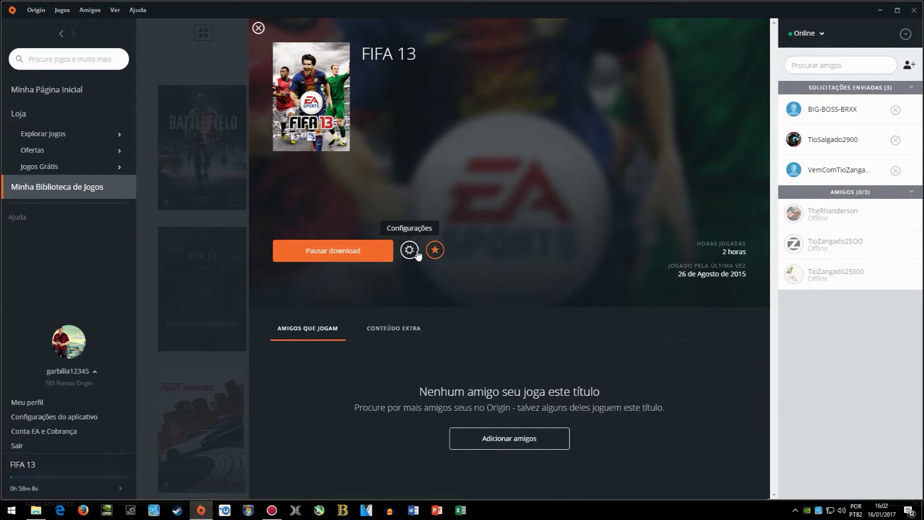
click(417, 254)
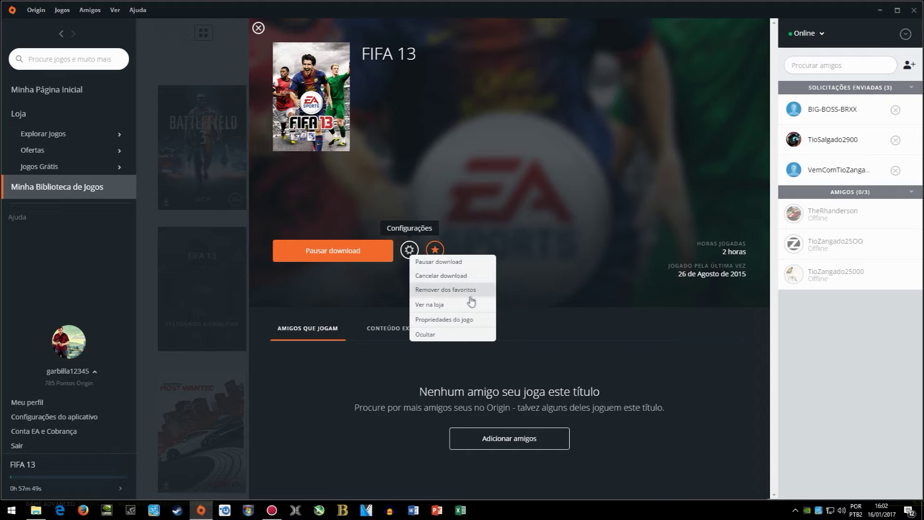
click(351, 252)
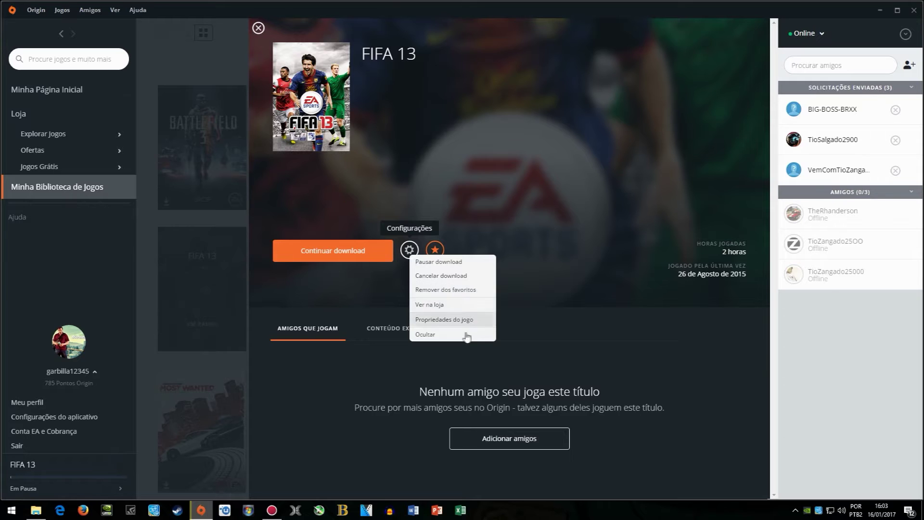
click(455, 320)
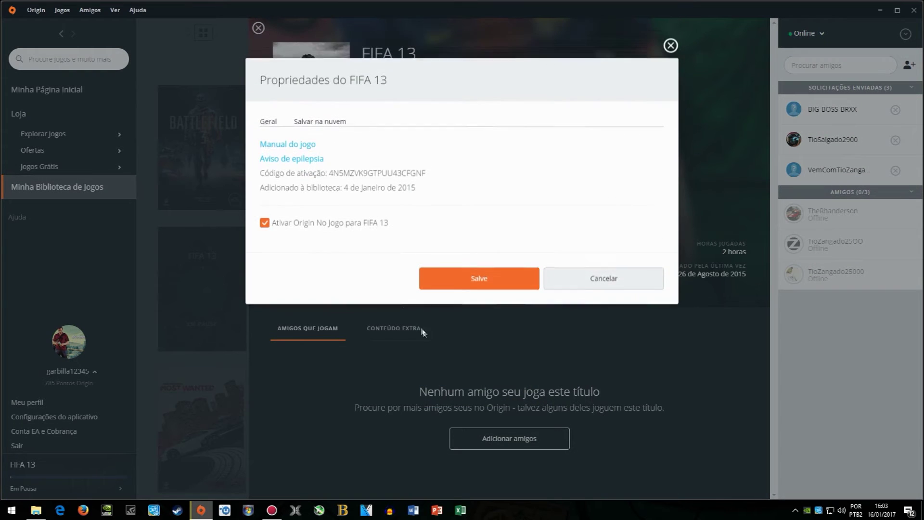
click(596, 287)
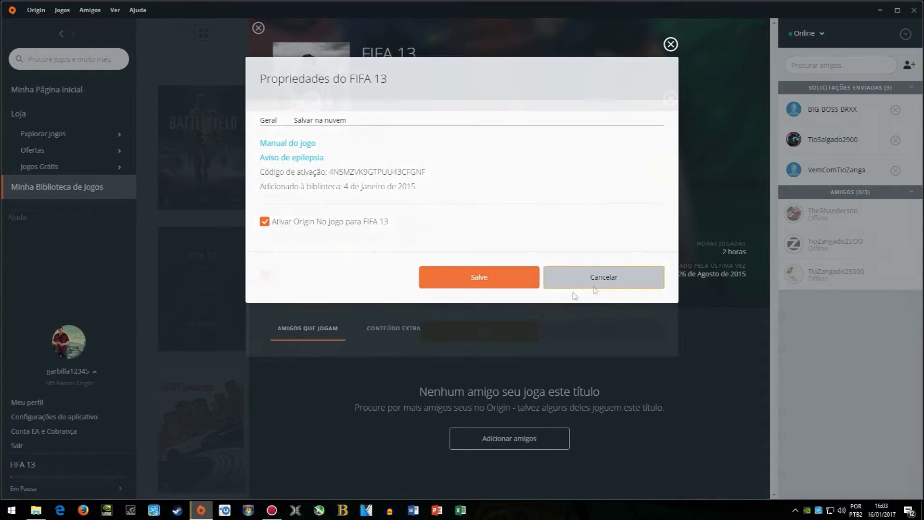
Resume the FIFA 13 download and close the game's details page.
click(410, 249)
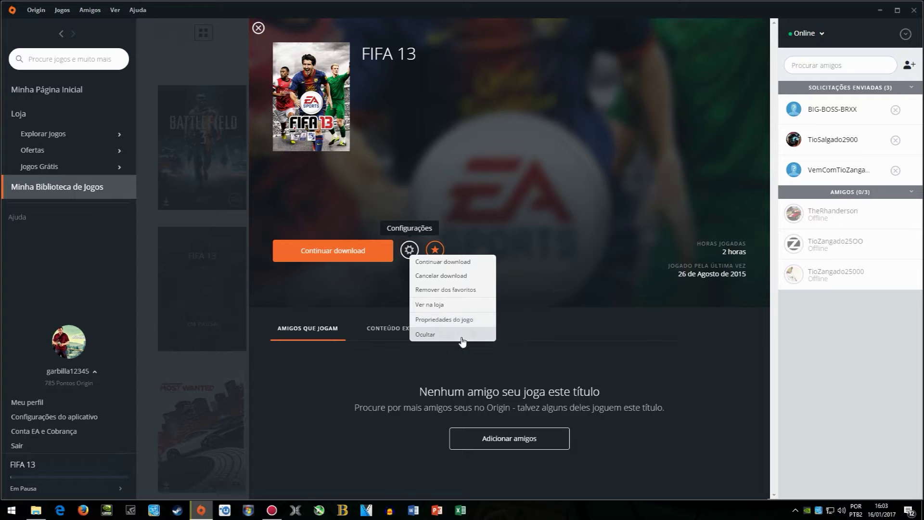
click(664, 134)
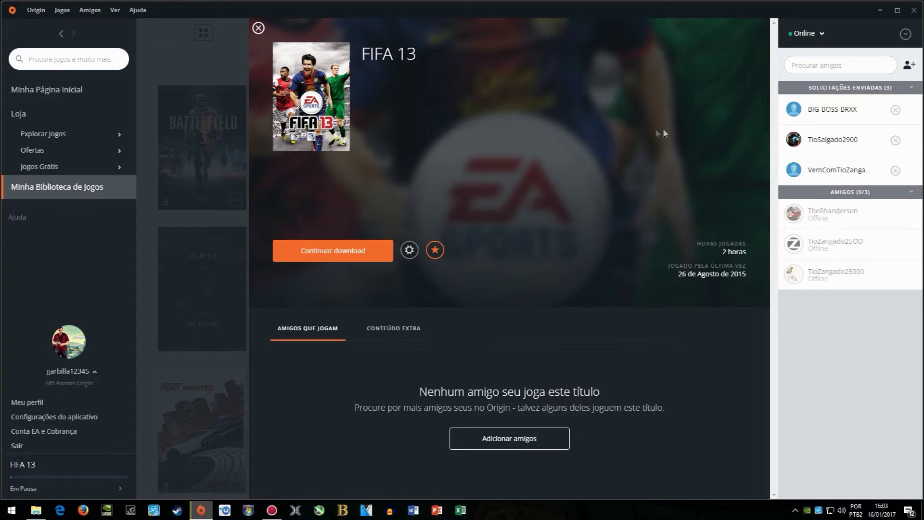
click(379, 247)
click(258, 28)
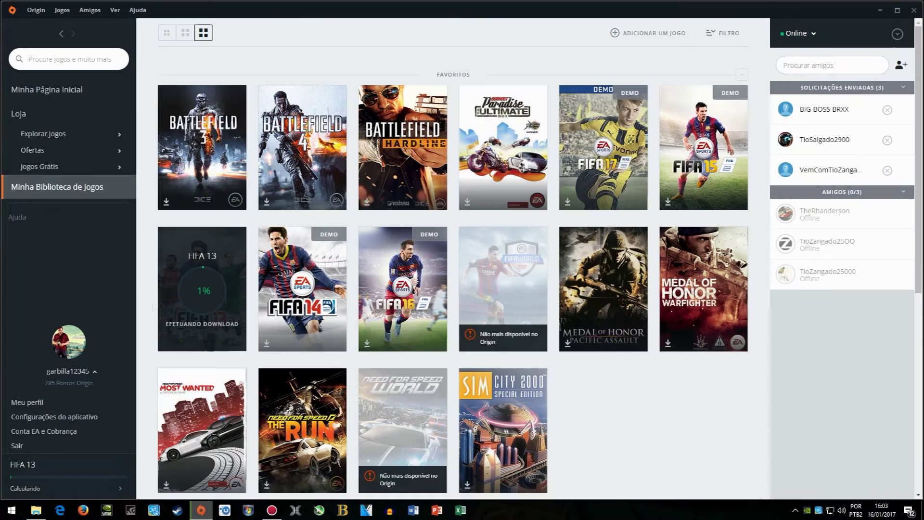
Switch to File Explorer and copy the BFH folder from Origin Games on BKP1TB (F:) into E:\Games\Origin Games, moving the progress window aside.
click(875, 9)
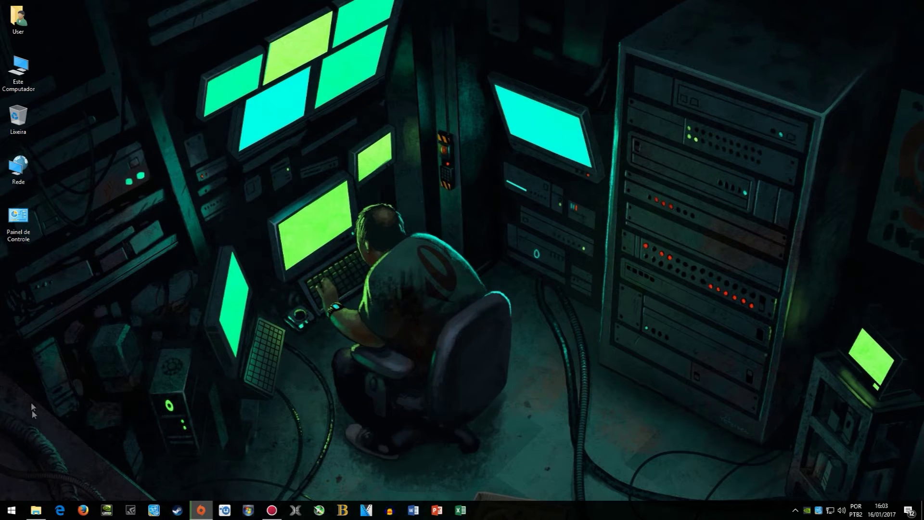
click(41, 514)
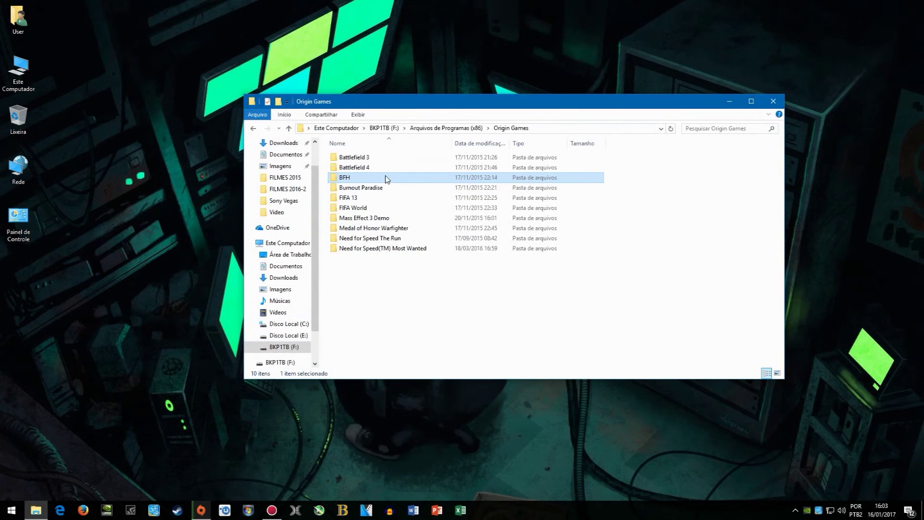
double_click(18, 70)
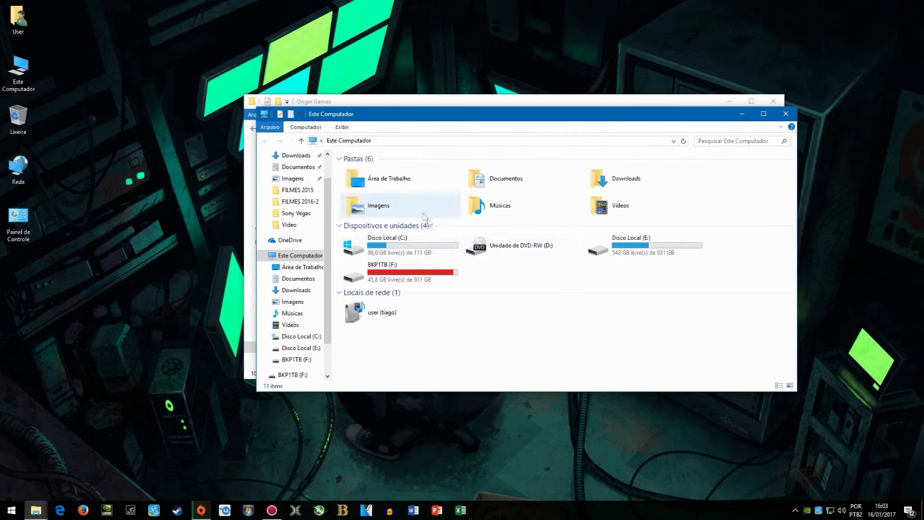
double_click(664, 248)
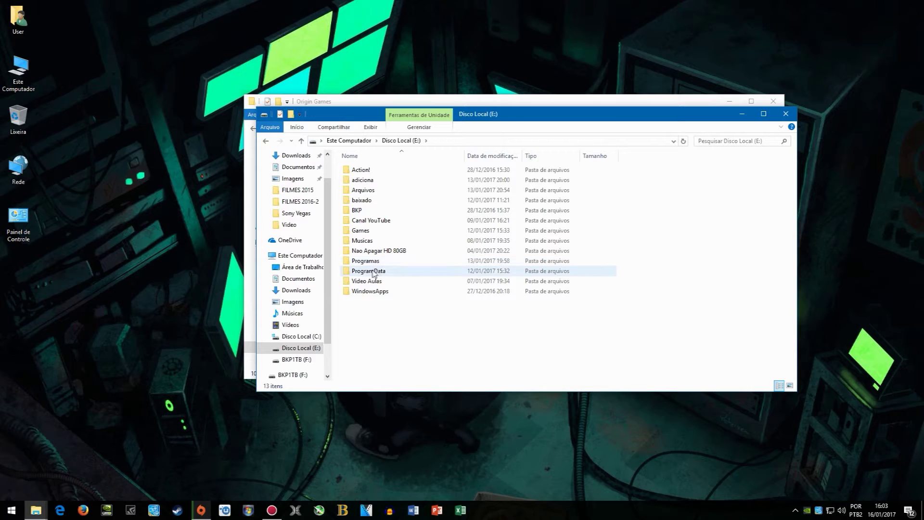
click(265, 141)
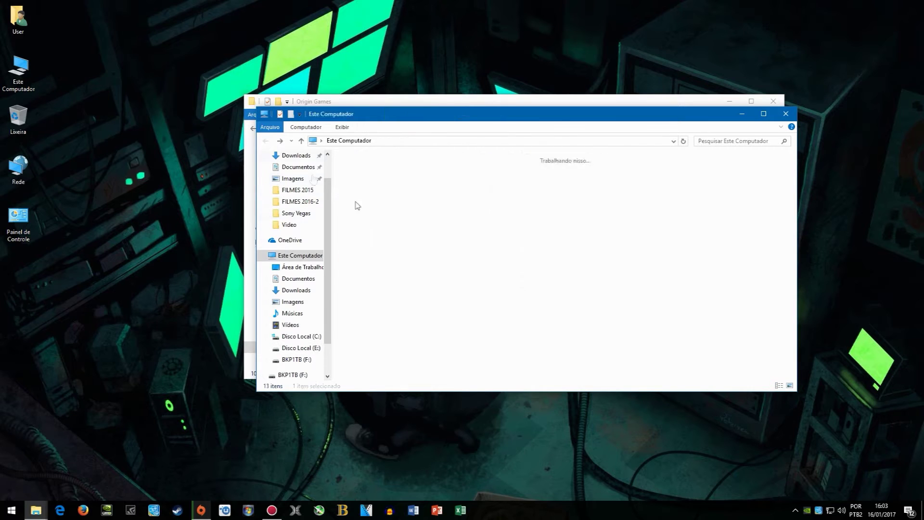
click(481, 248)
drag(481, 248, 520, 270)
double_click(644, 243)
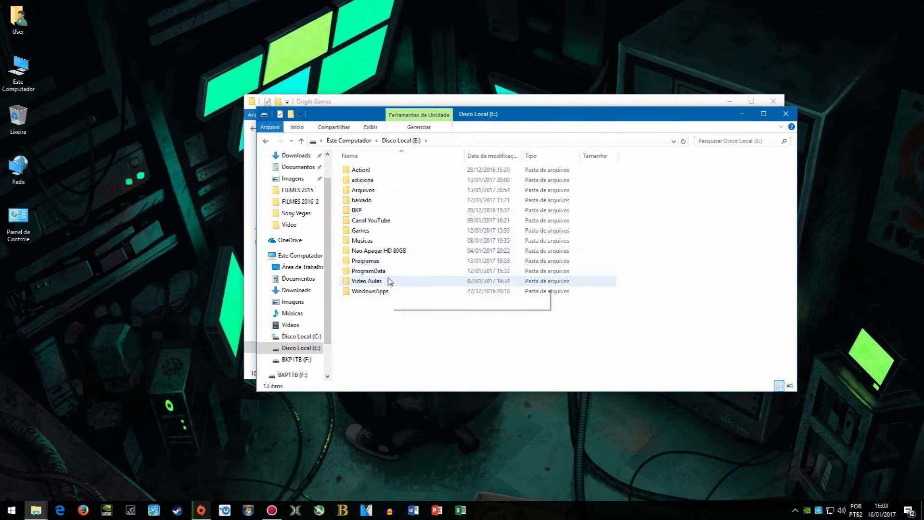
double_click(366, 231)
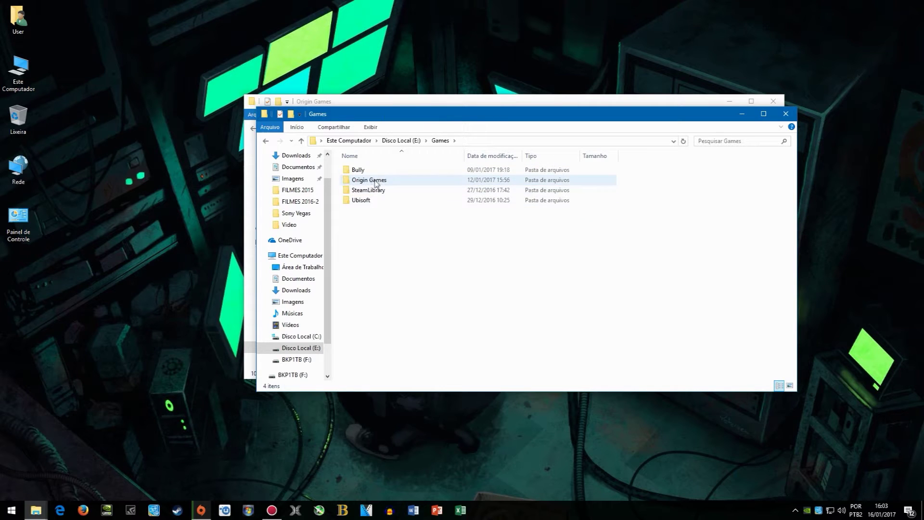
double_click(380, 181)
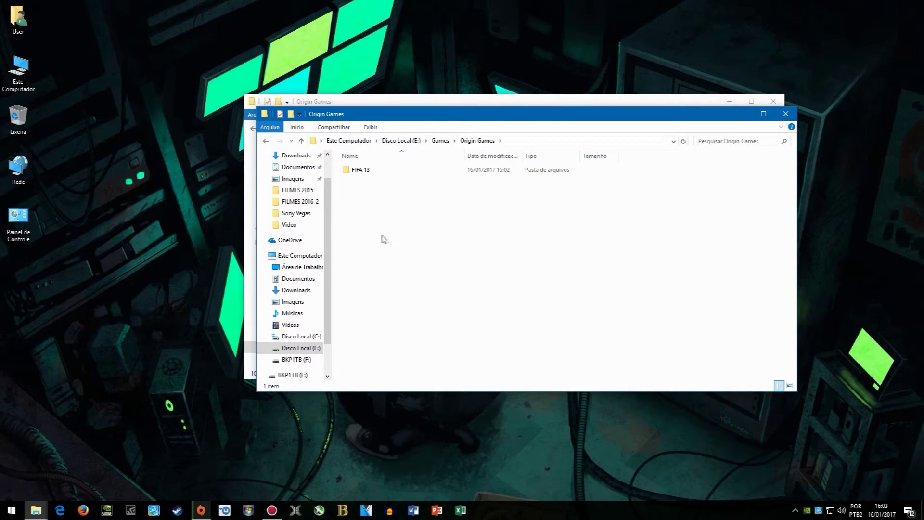
key(ctrl+v)
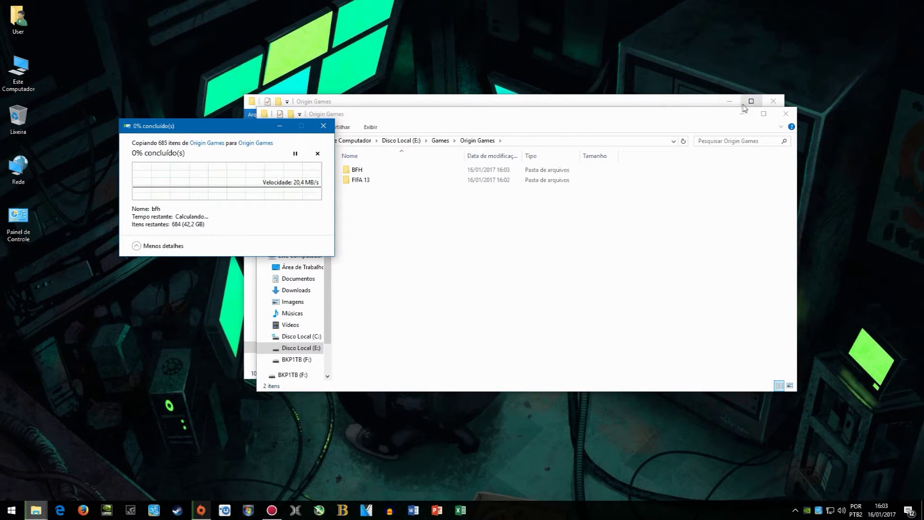
click(787, 116)
click(787, 116)
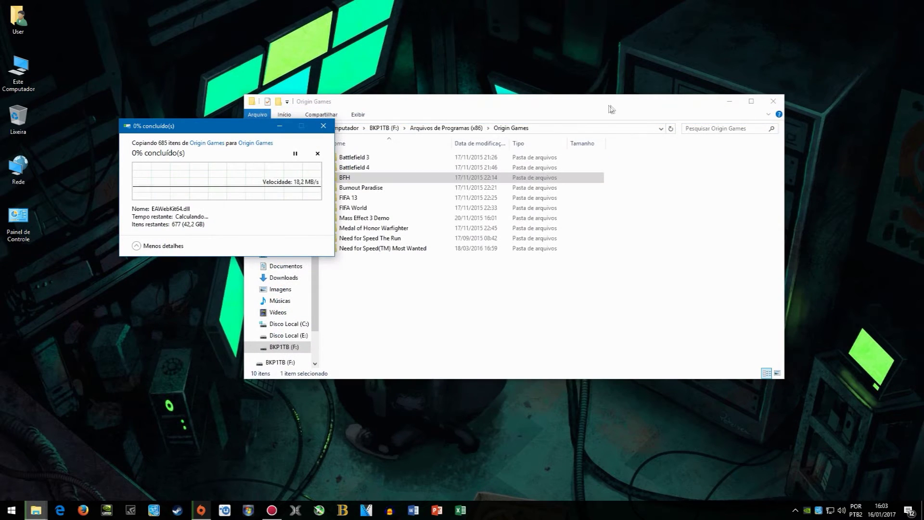
drag(219, 131, 923, 111)
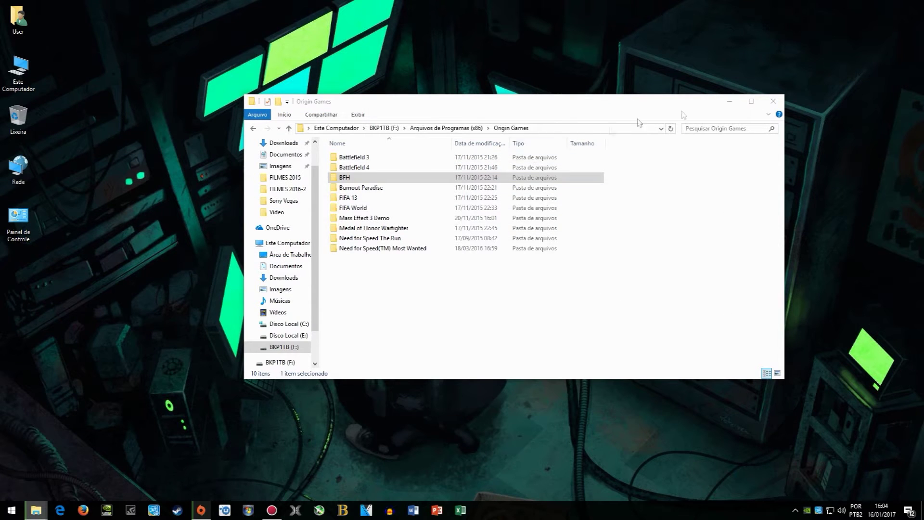
Check the size of the Battlefield 4 folder on BKP1TB (F:) in its properties, and close the folder window.
click(375, 178)
right_click(370, 167)
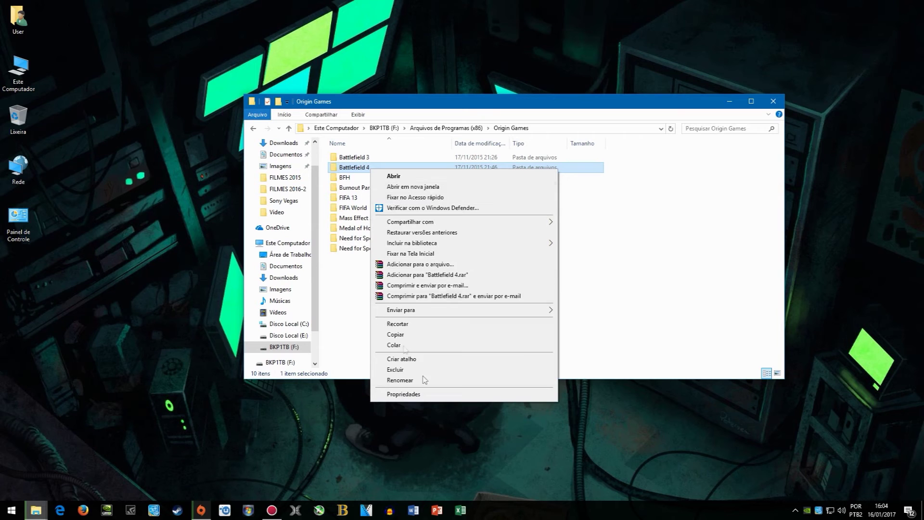
click(419, 395)
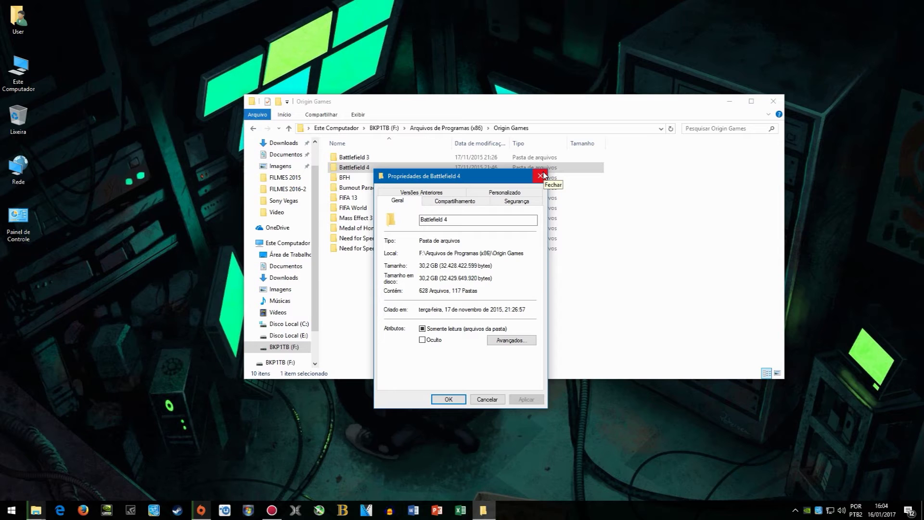
click(541, 176)
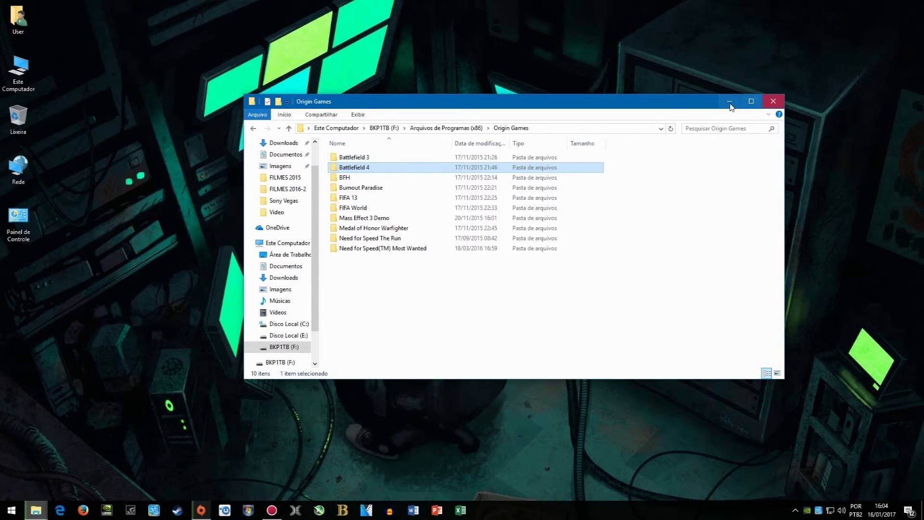
click(773, 101)
Switch to Origin and examine the options available for the FIFA 13 download without choosing any.
click(199, 509)
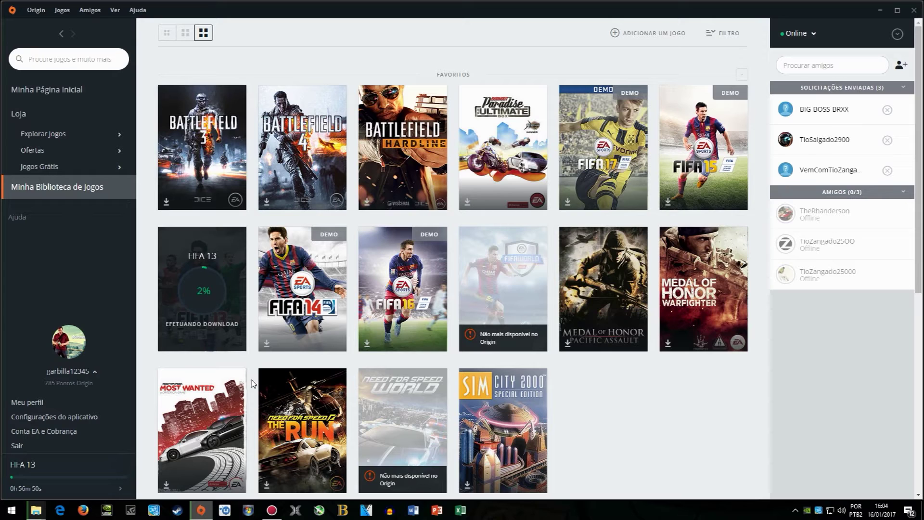
right_click(198, 295)
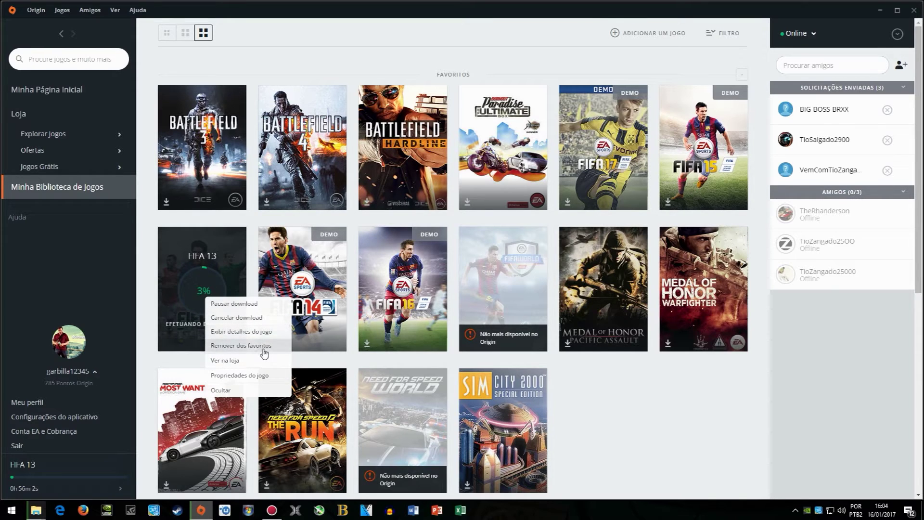
click(630, 452)
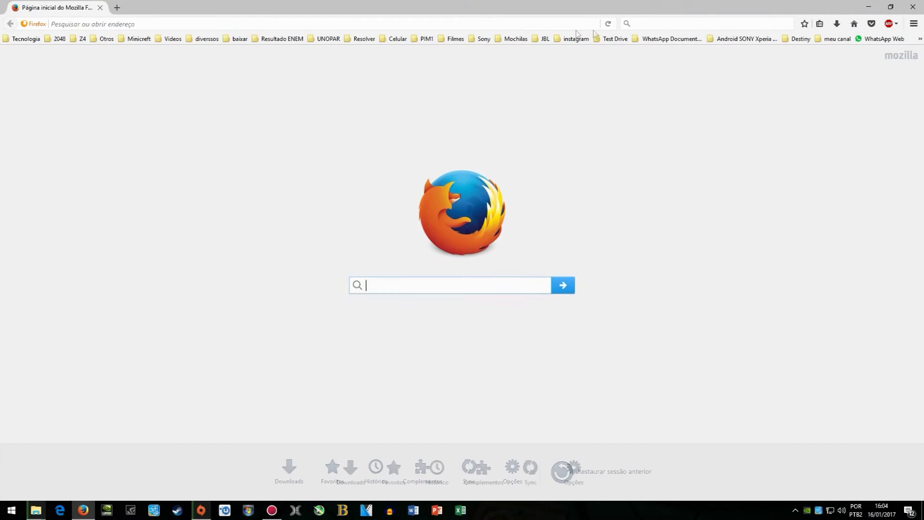
Switch to Firefox and search the web for "bixa videos".
click(654, 22)
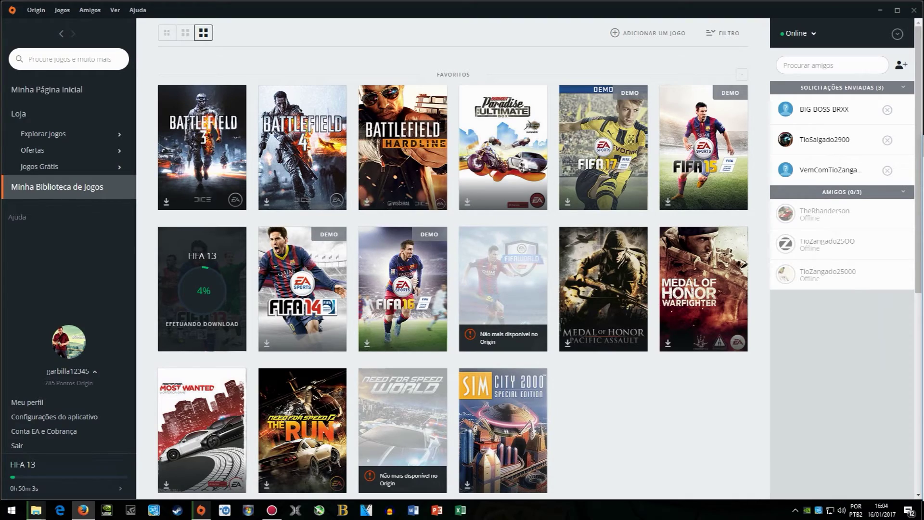
key(alt+Tab)
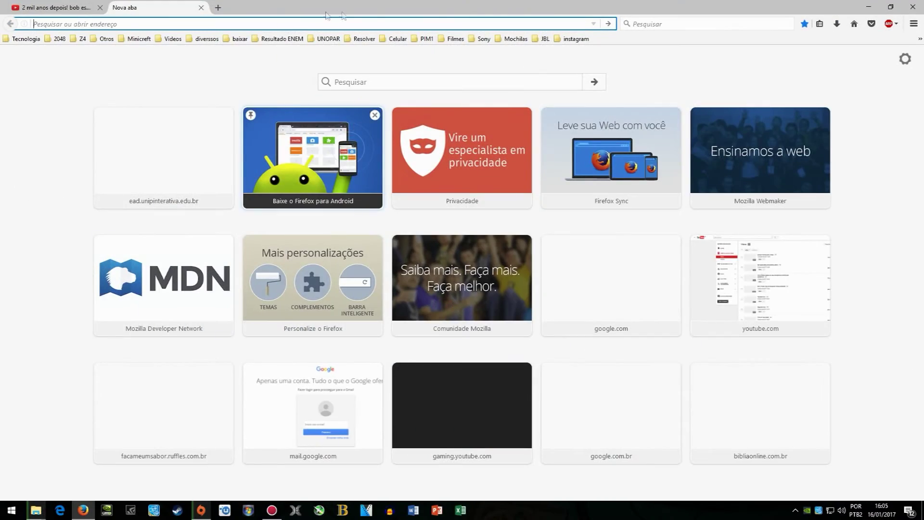
click(650, 24)
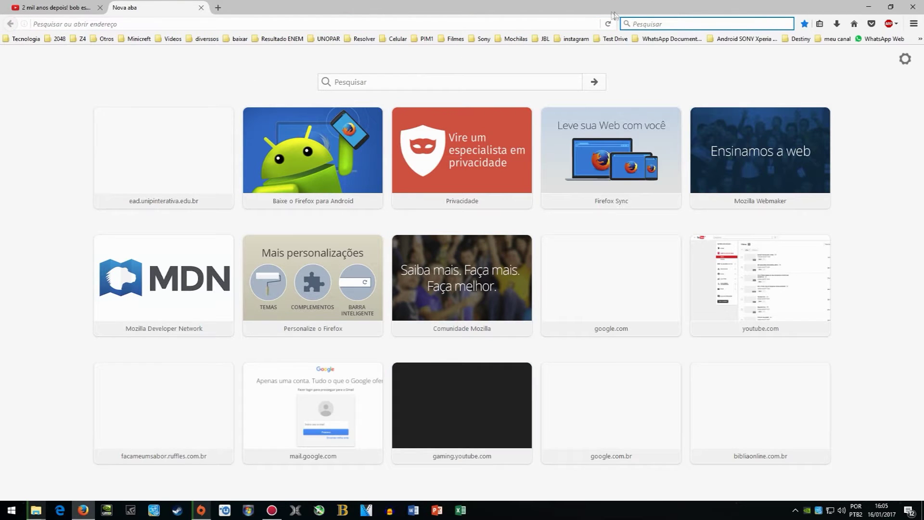
text(bixa videos)
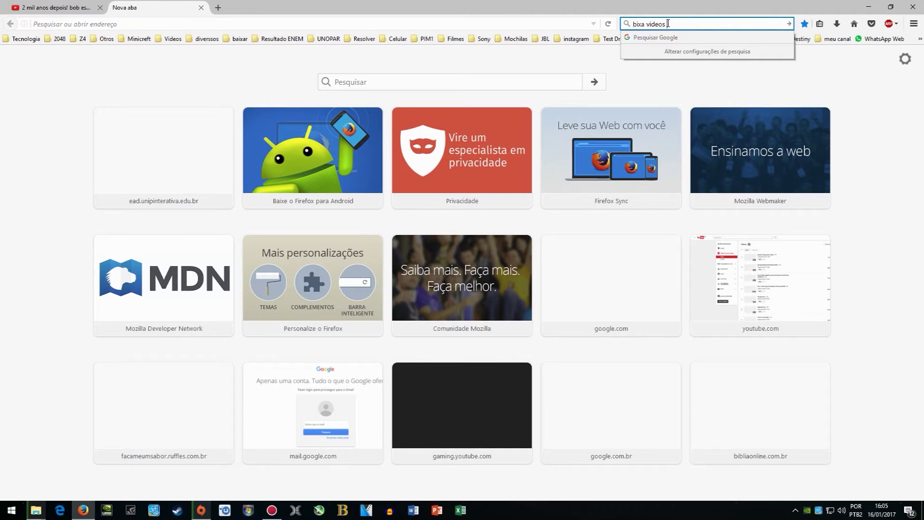
text(b)
key(Return)
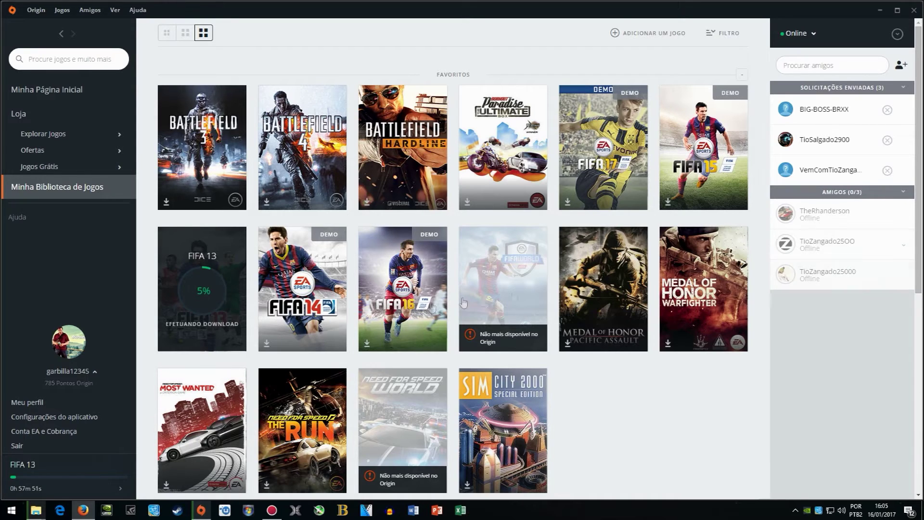
Examine the favourites and the other games (Todos os outros jogos) in the Origin game library.
scroll(282, 297, down, 3)
scroll(283, 297, down, 3)
scroll(299, 298, up, 5)
scroll(577, 378, down, 2)
scroll(578, 378, down, 1)
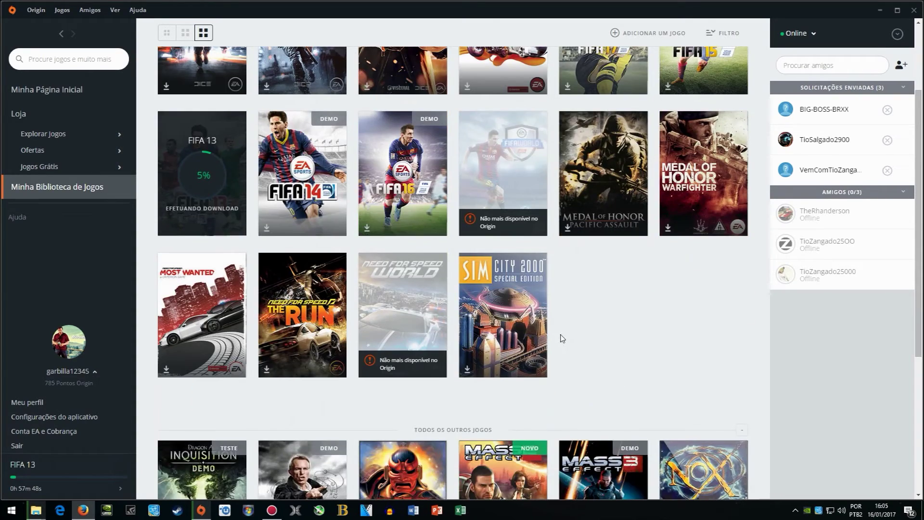
scroll(557, 337, up, 3)
scroll(491, 442, down, 4)
scroll(491, 442, down, 4)
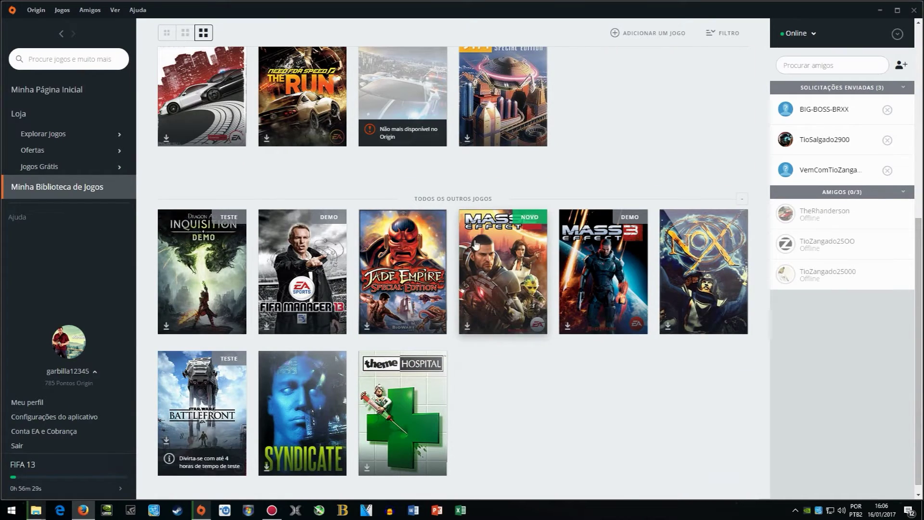
Open the Por Conta da Casa page of the free games section and look over its Mass Effect 2 offer.
click(83, 173)
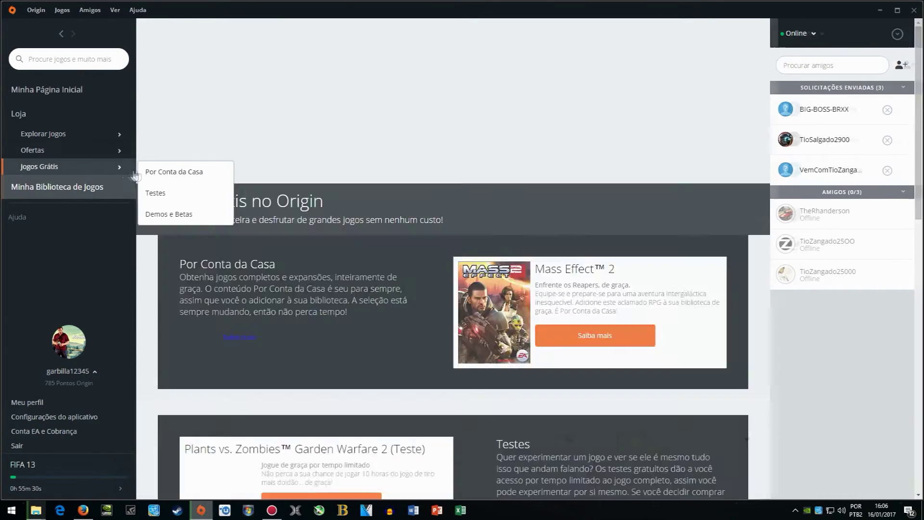
click(192, 174)
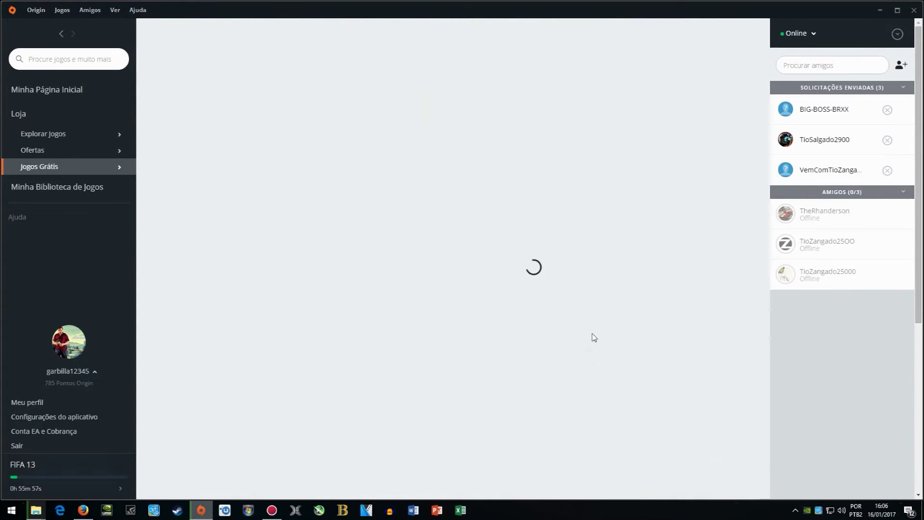
scroll(357, 232, down, 3)
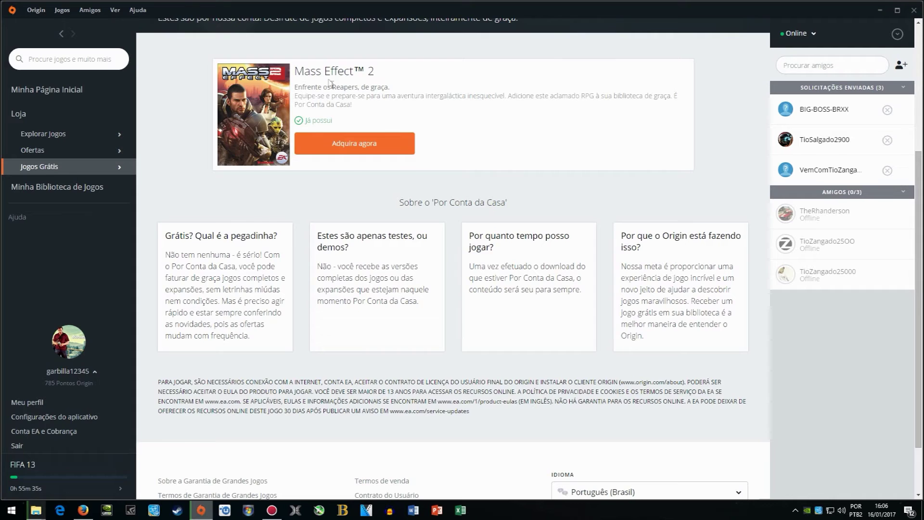
scroll(370, 77, down, 1)
scroll(371, 77, up, 5)
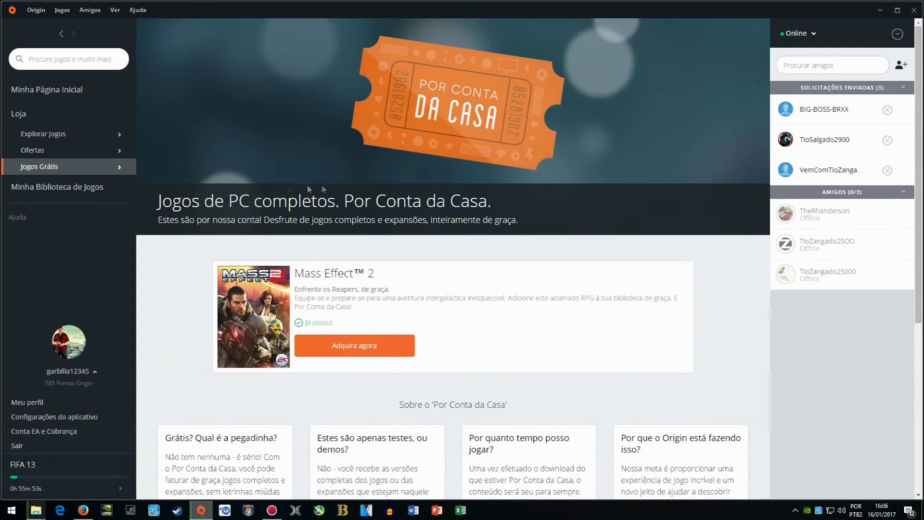
drag(520, 223, 155, 192)
Visit the Origin home page, return to the game library and look through all its games.
click(29, 94)
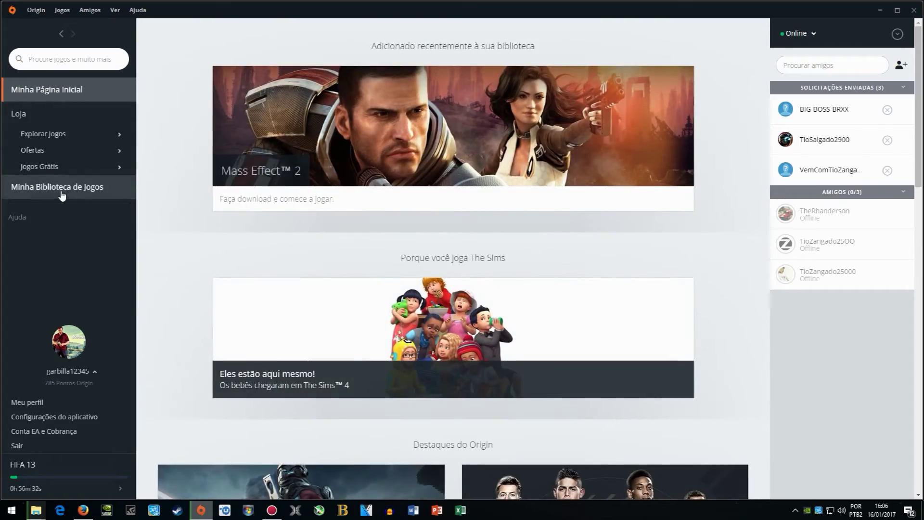
click(62, 189)
scroll(409, 222, down, 7)
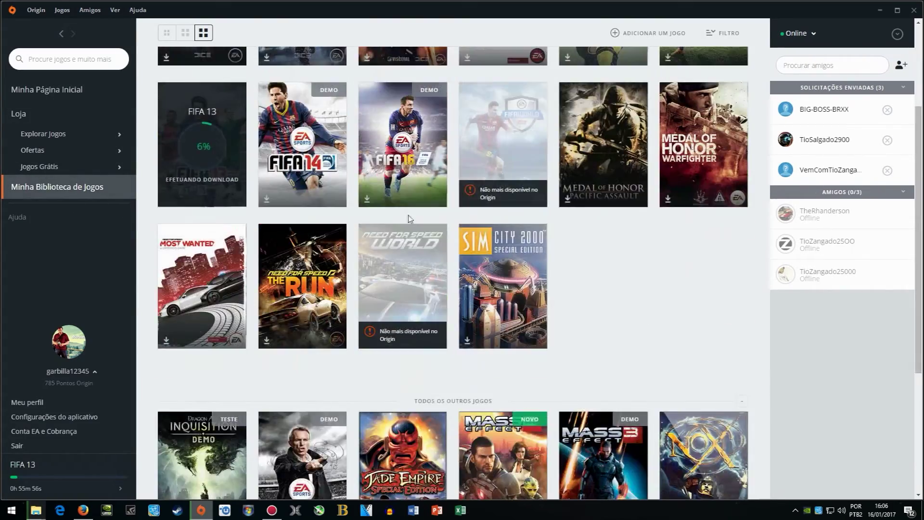
scroll(419, 236, up, 7)
scroll(429, 229, down, 7)
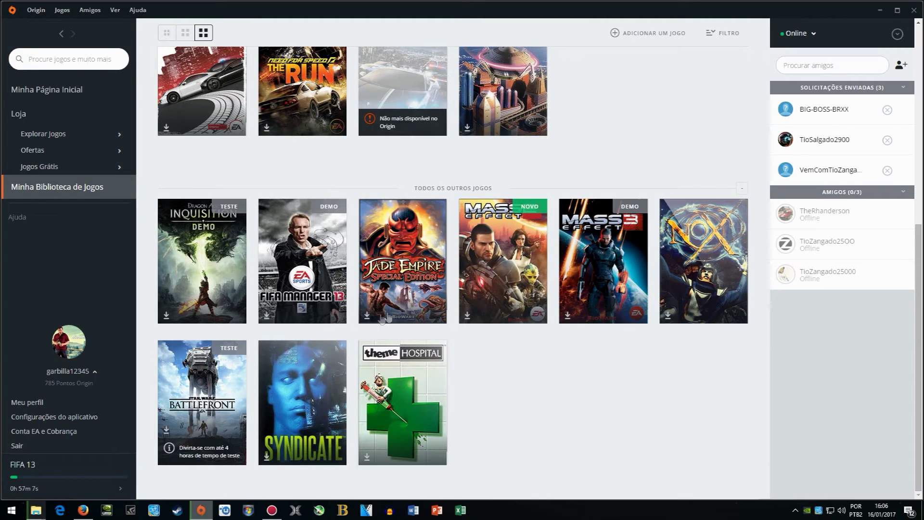
scroll(418, 325, up, 2)
scroll(414, 386, up, 6)
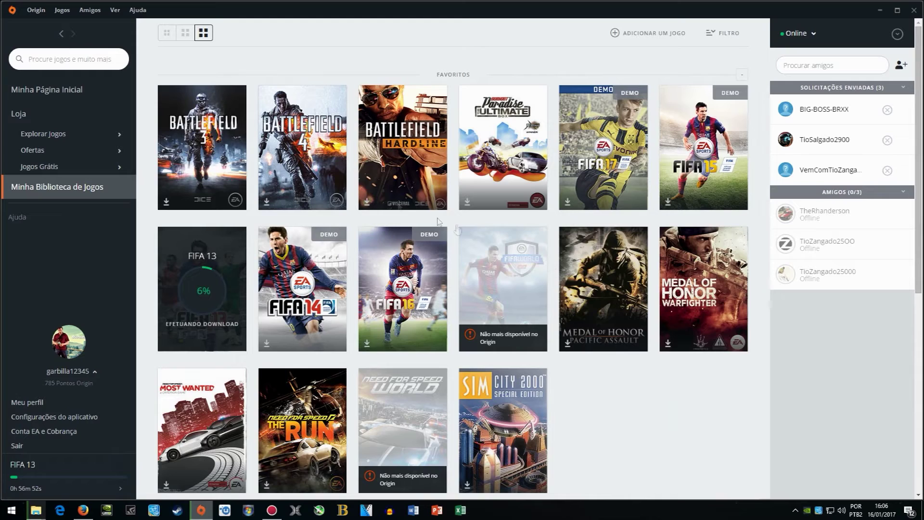
View the home page once more and compare the favourites with the other games in Minha Biblioteca de Jogos.
click(39, 90)
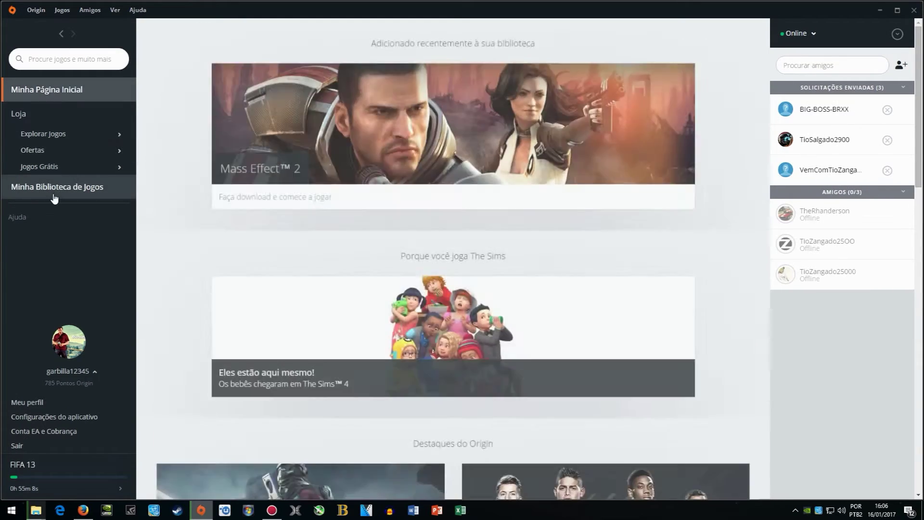
click(67, 186)
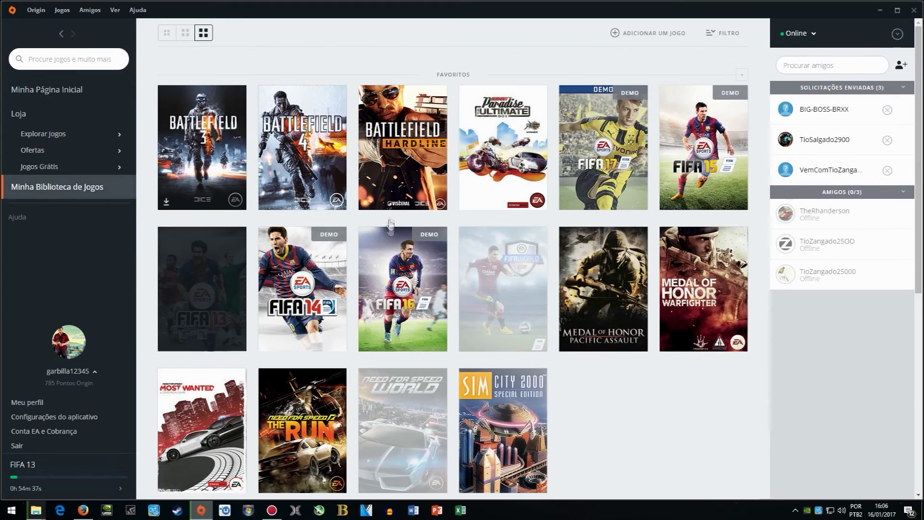
scroll(444, 304, down, 3)
scroll(444, 304, up, 1)
scroll(386, 251, down, 3)
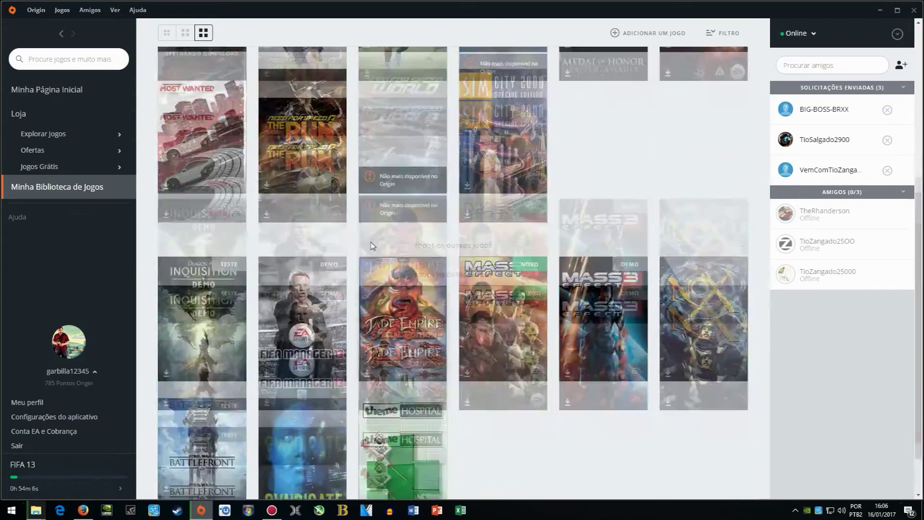
scroll(384, 244, up, 3)
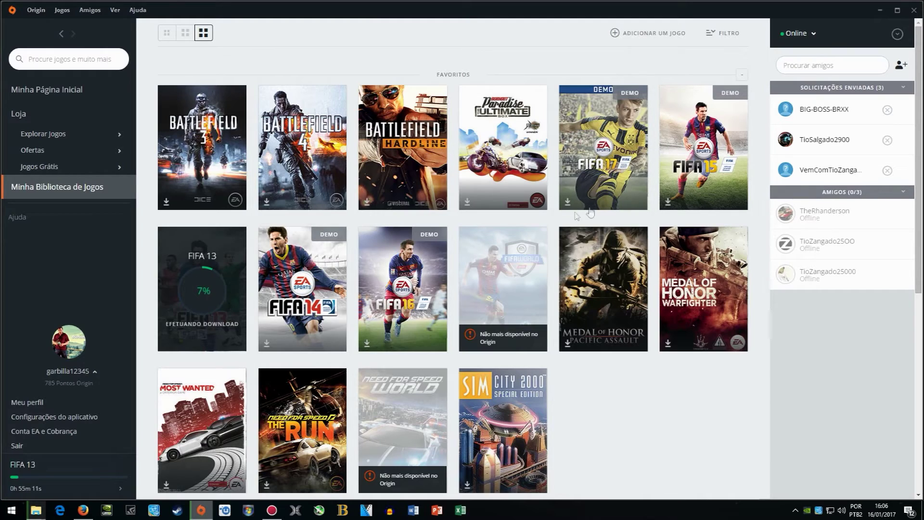
scroll(616, 258, down, 6)
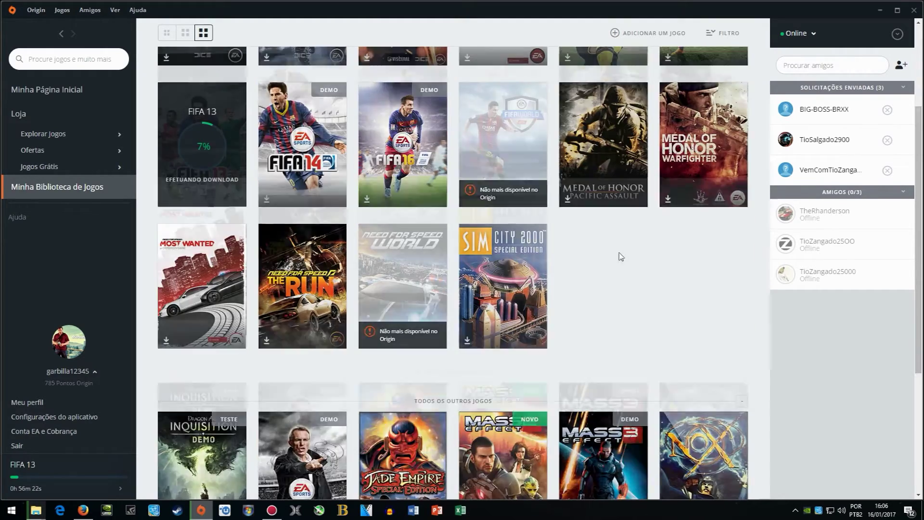
scroll(606, 260, up, 6)
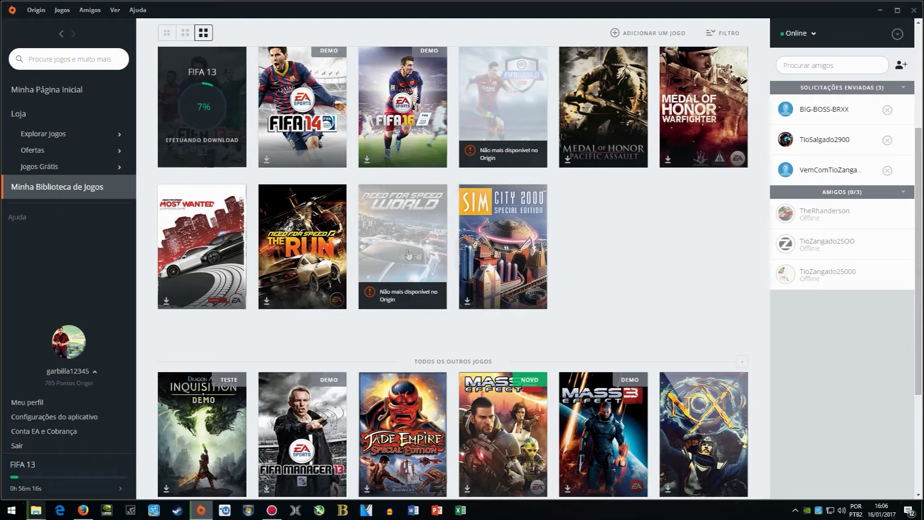
scroll(419, 265, up, 1)
scroll(399, 277, up, 2)
scroll(392, 270, down, 3)
scroll(391, 261, up, 3)
scroll(391, 261, up, 1)
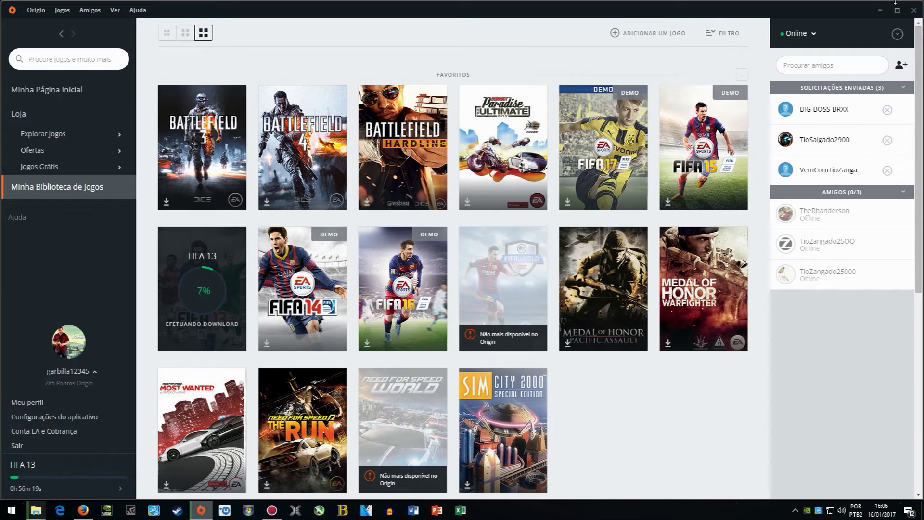
Minimize Origin and check the running video recording in Action!, hiding the recorder again.
click(879, 8)
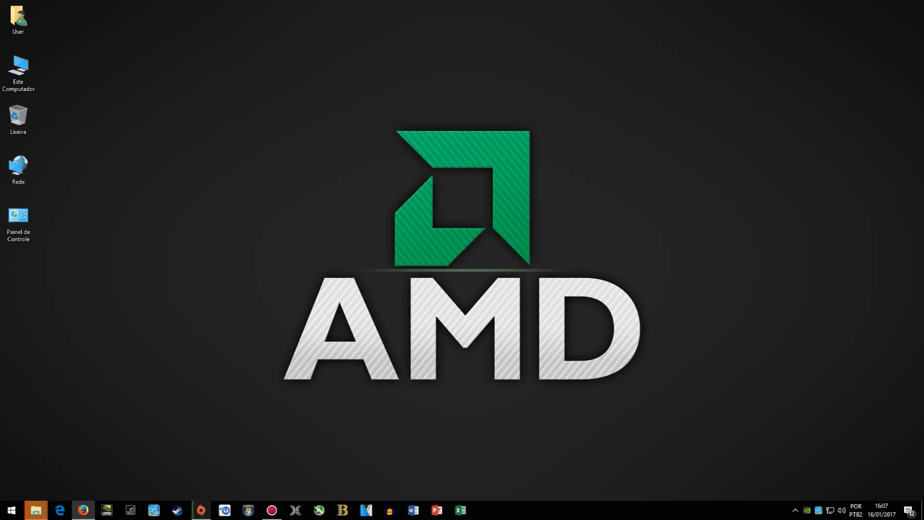
key(super)
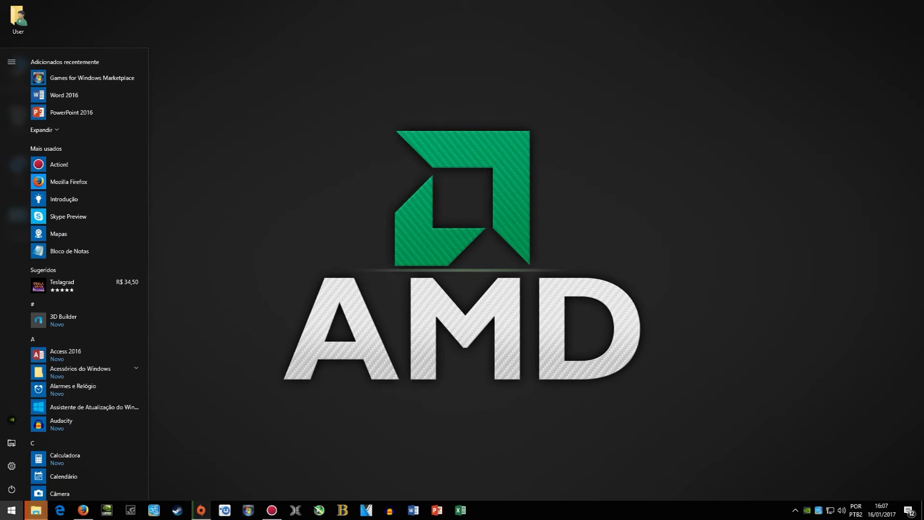
key(super)
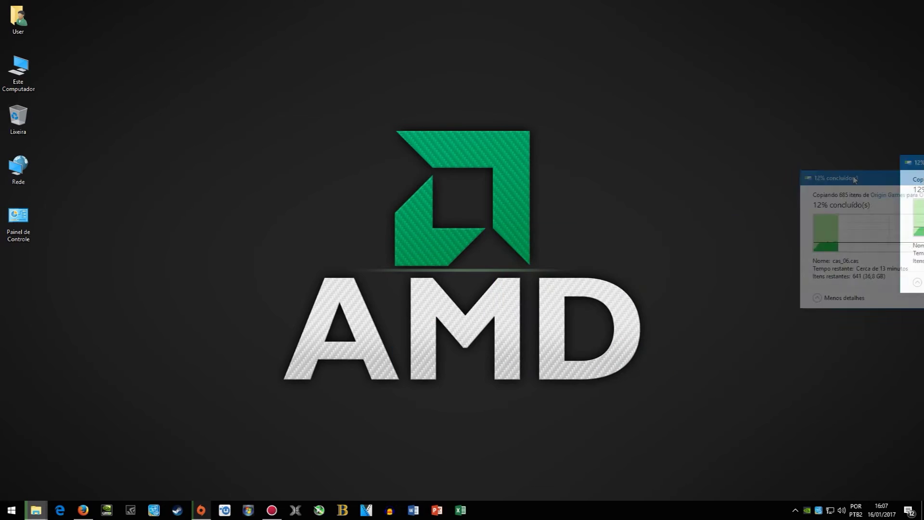
click(272, 512)
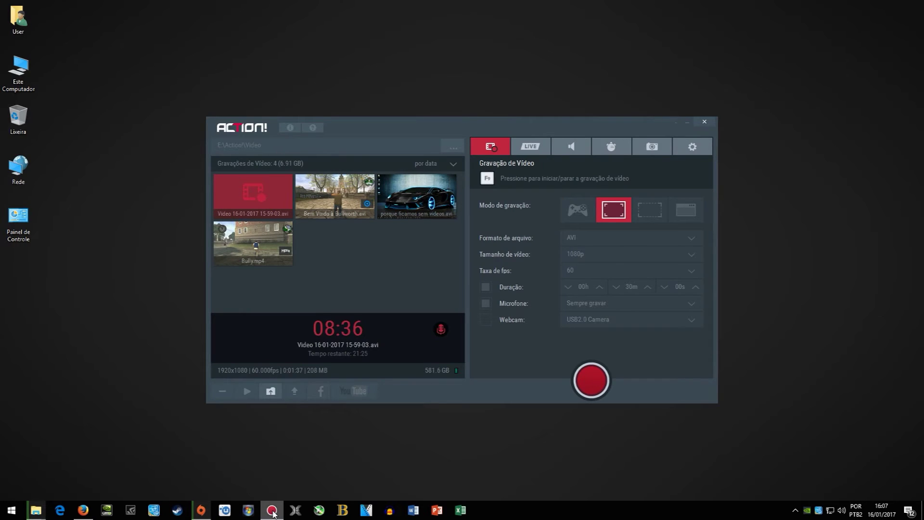
click(272, 511)
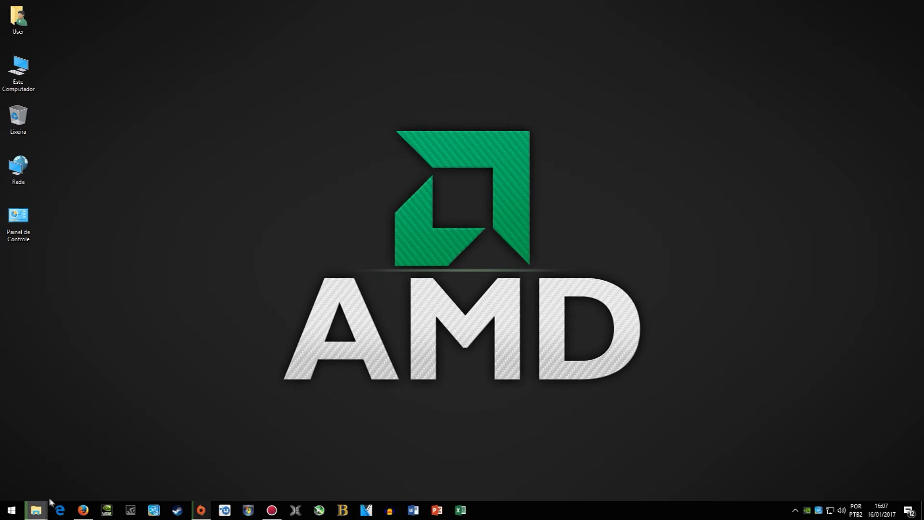
Bring up Firefox and move its window off the main display, and return to the Action! recorder.
mouse_move(46, 513)
click(82, 514)
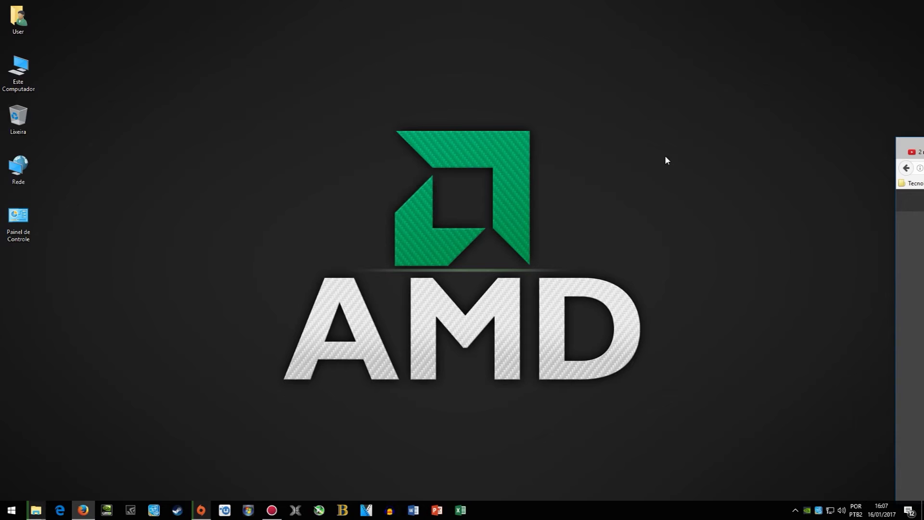
drag(898, 155, 920, 150)
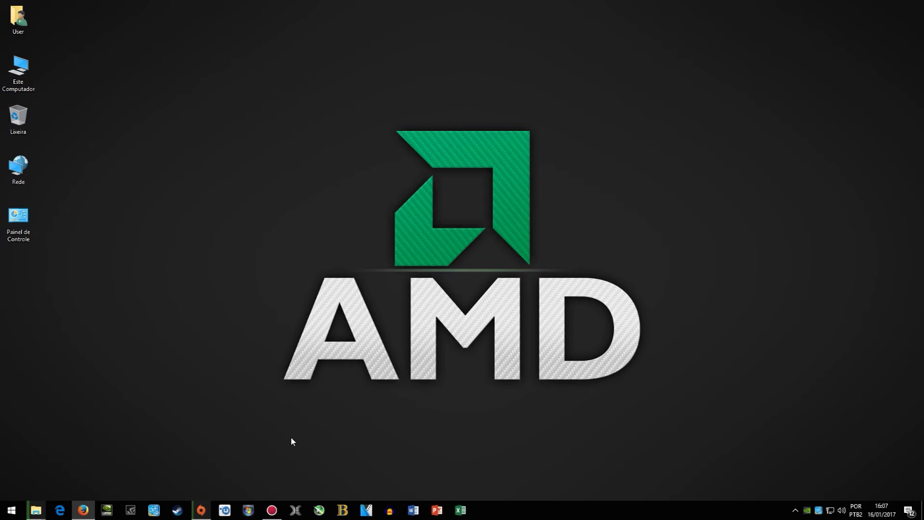
click(273, 512)
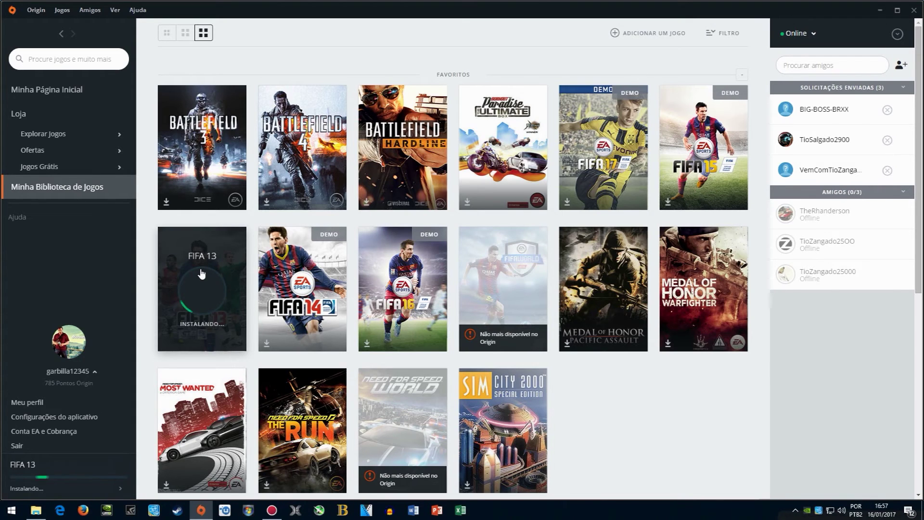
Bring up the waiting Recursos do Windows prompt and choose to download and install .NET Framework 3.5.
key(super)
key(super)
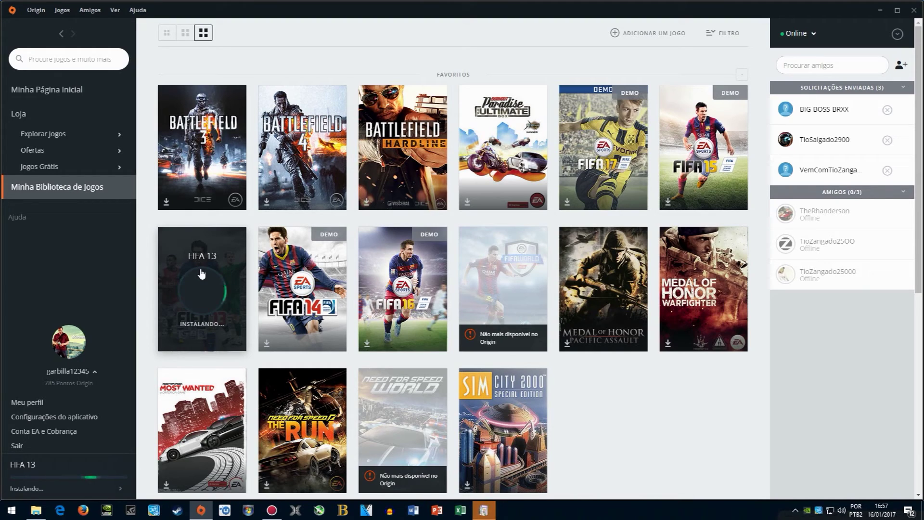
key(super+Tab)
key(super+Tab)
key(super+Tab)
key(Right)
key(Down)
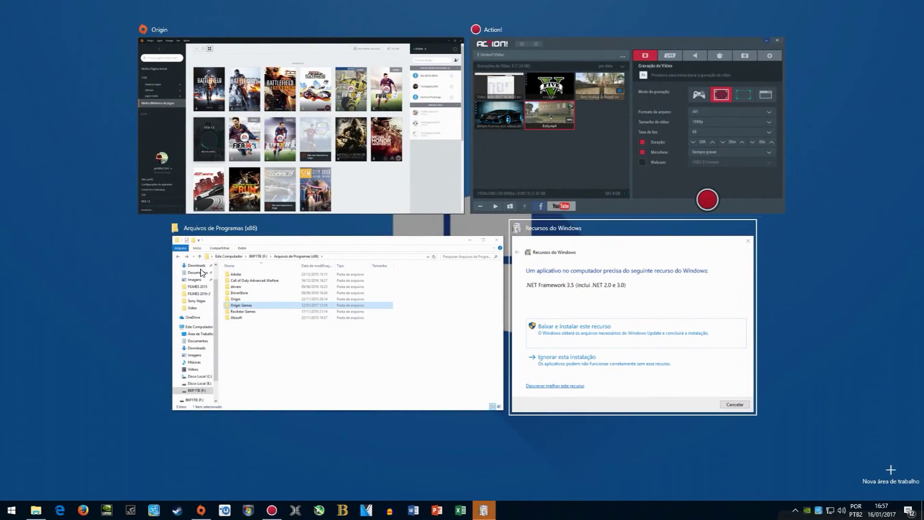
key(Return)
key(Down)
key(Up)
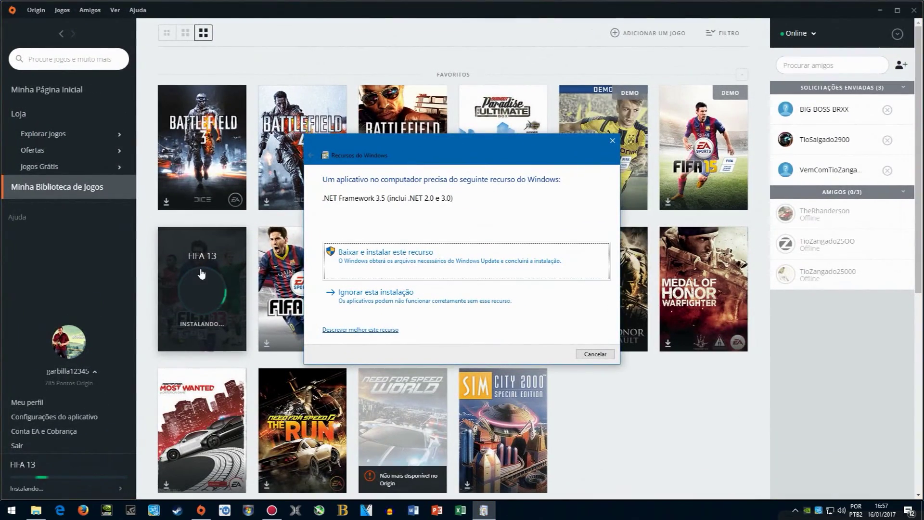
key(Return)
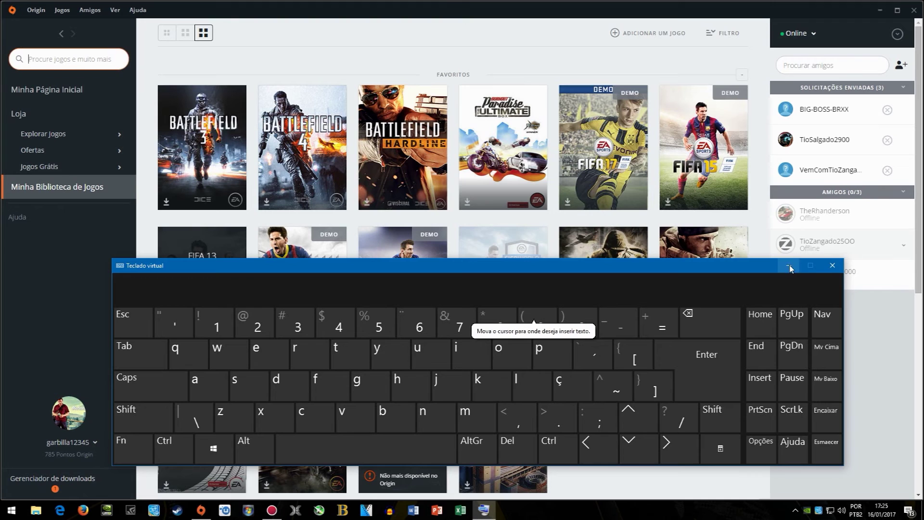
Minimize the on-screen keyboard and open the details of FIFA 13 in the game library.
click(788, 264)
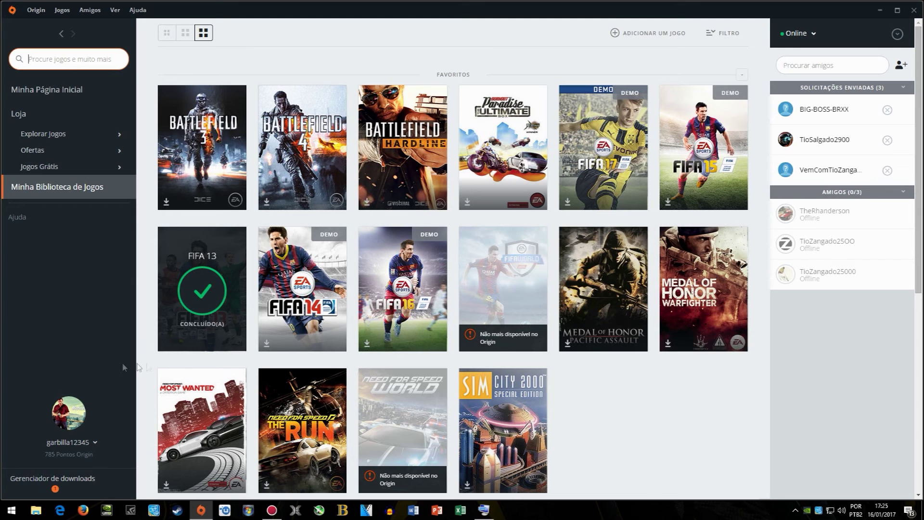
click(483, 511)
click(483, 511)
click(202, 294)
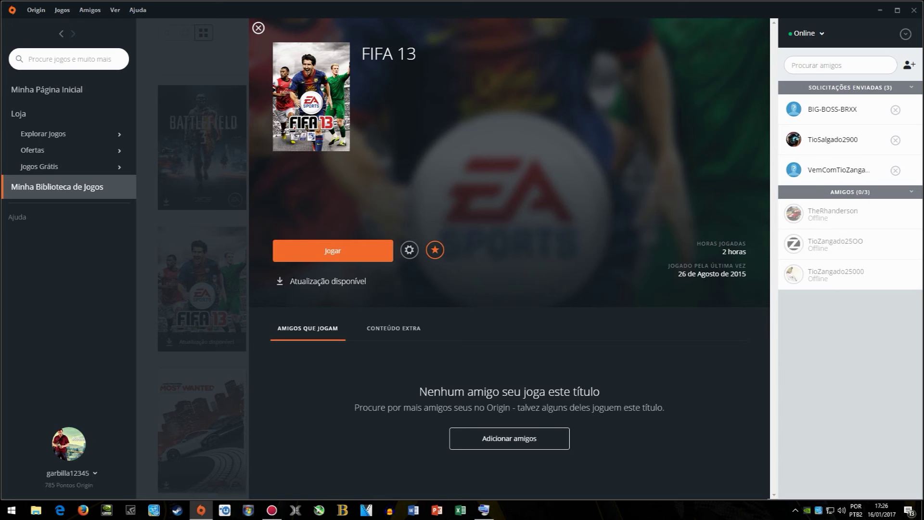
Try twice to launch FIFA 13 with the Atualizar option, dismissing the update dialog each time and closing the game's details.
click(323, 255)
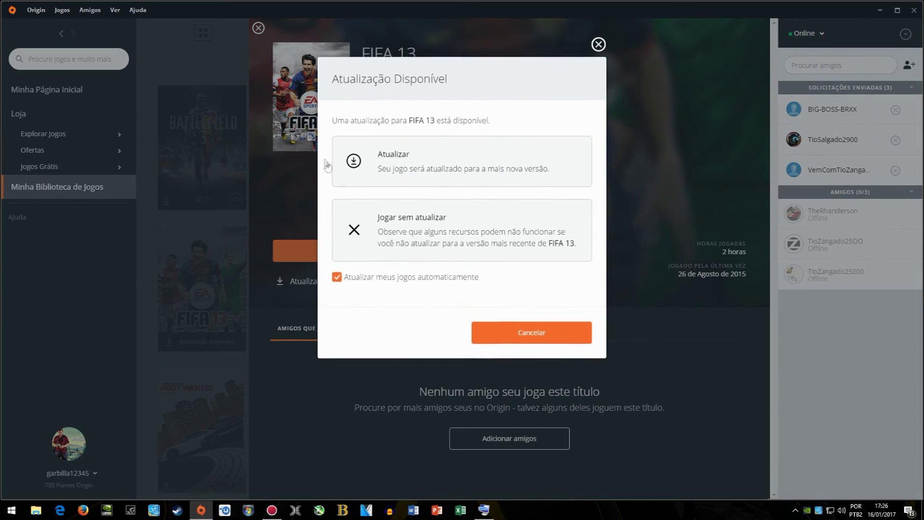
click(494, 181)
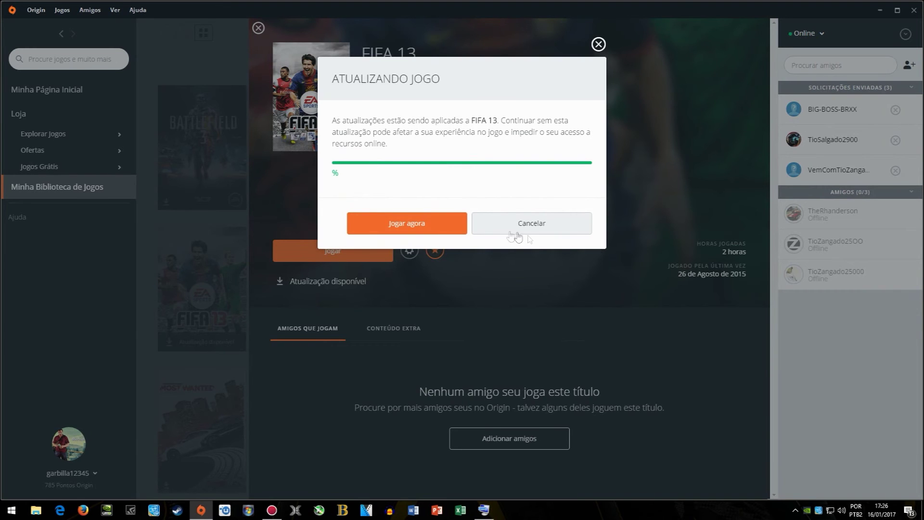
click(599, 45)
click(356, 251)
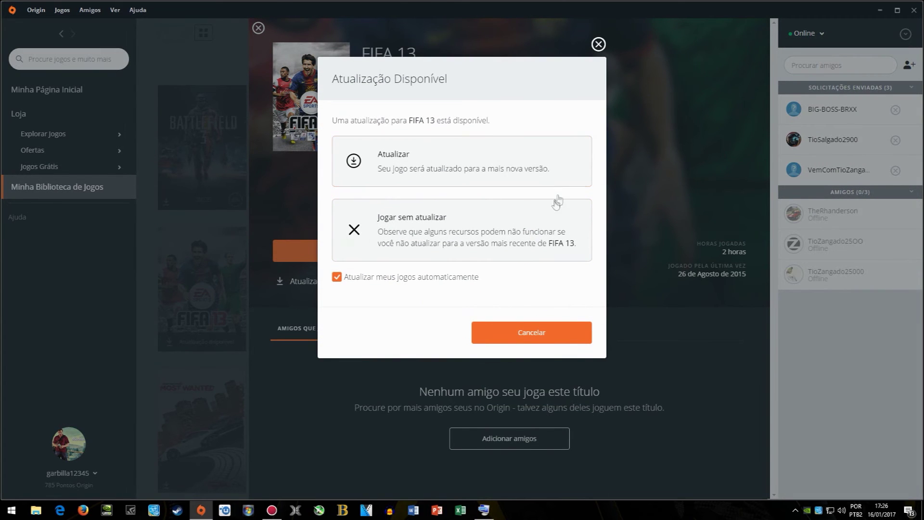
click(479, 146)
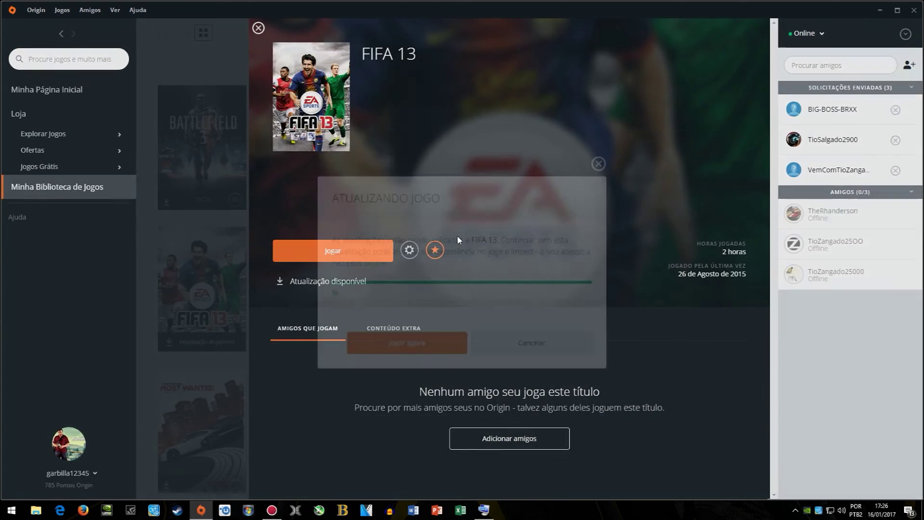
click(566, 227)
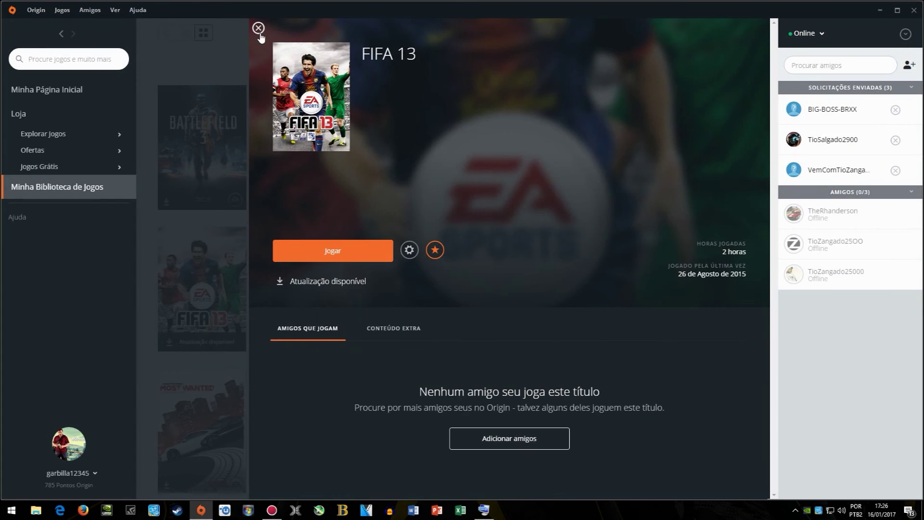
click(258, 28)
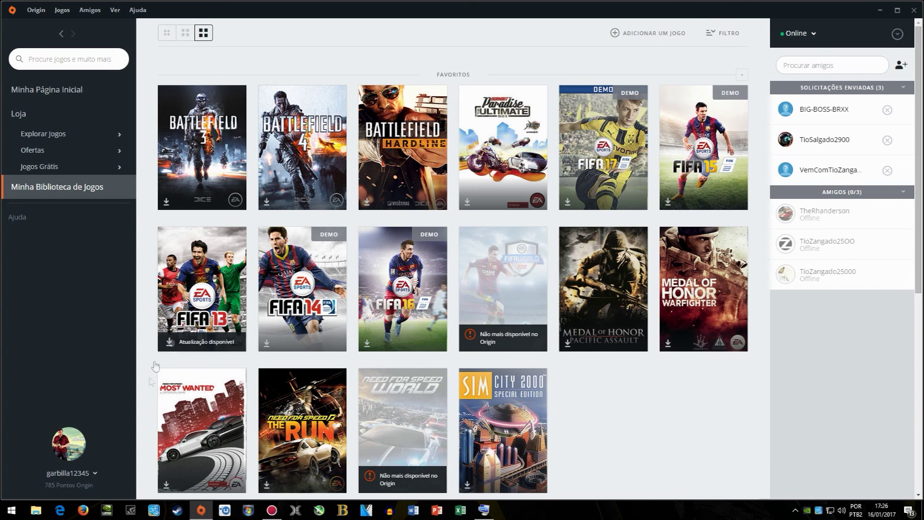
Minimize Origin to show the desktop and bring up the on-screen keyboard with its function keys displayed.
click(201, 509)
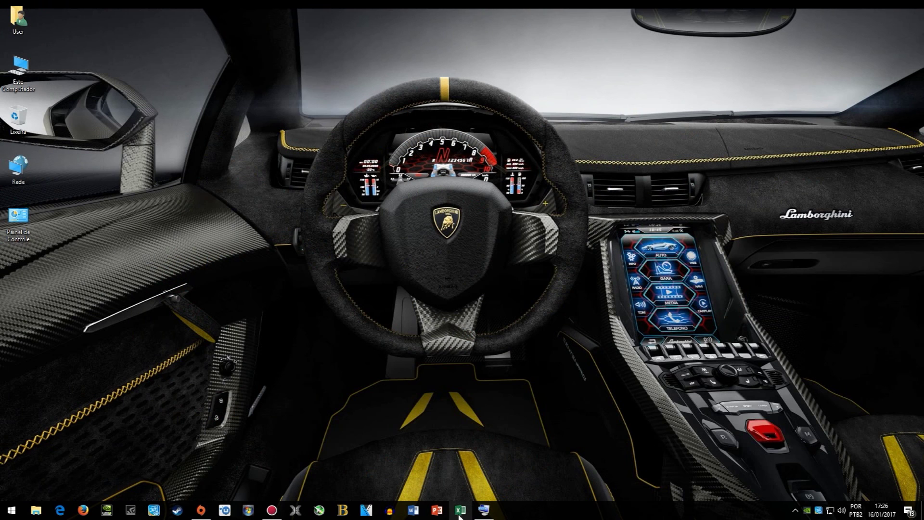
click(484, 510)
click(484, 510)
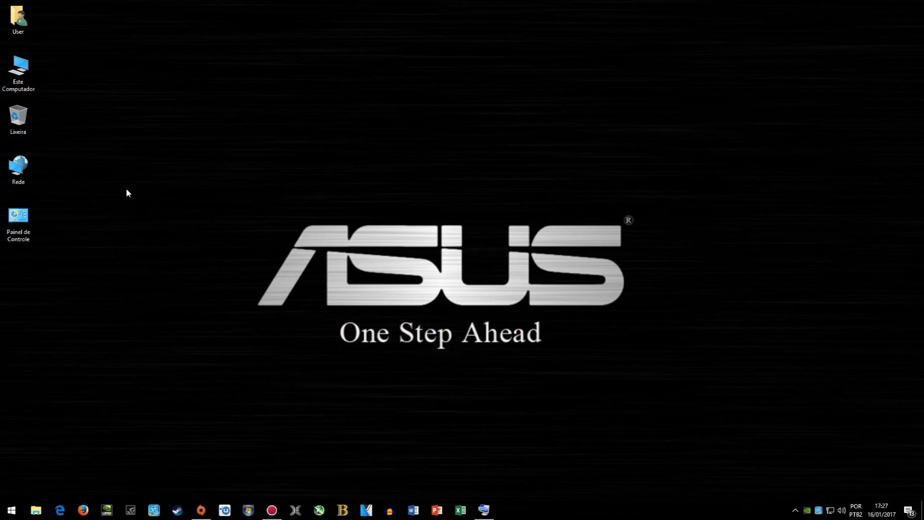
click(484, 510)
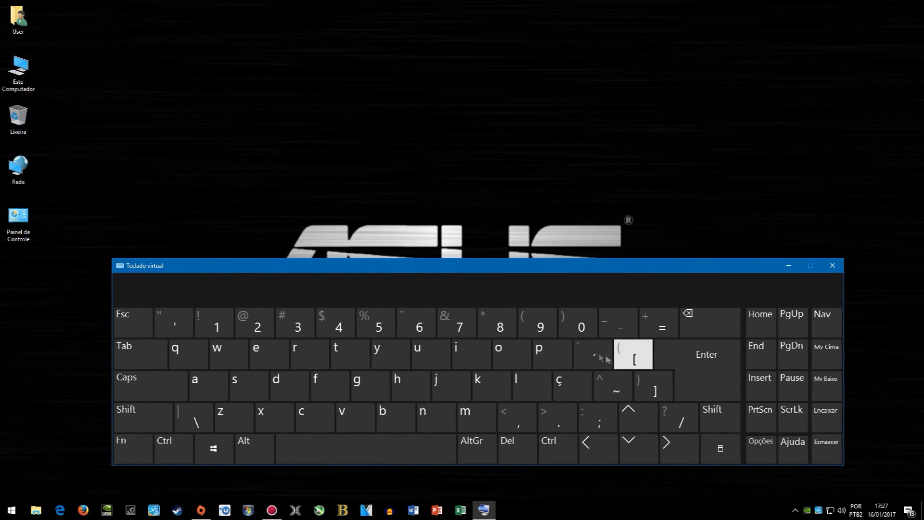
click(130, 448)
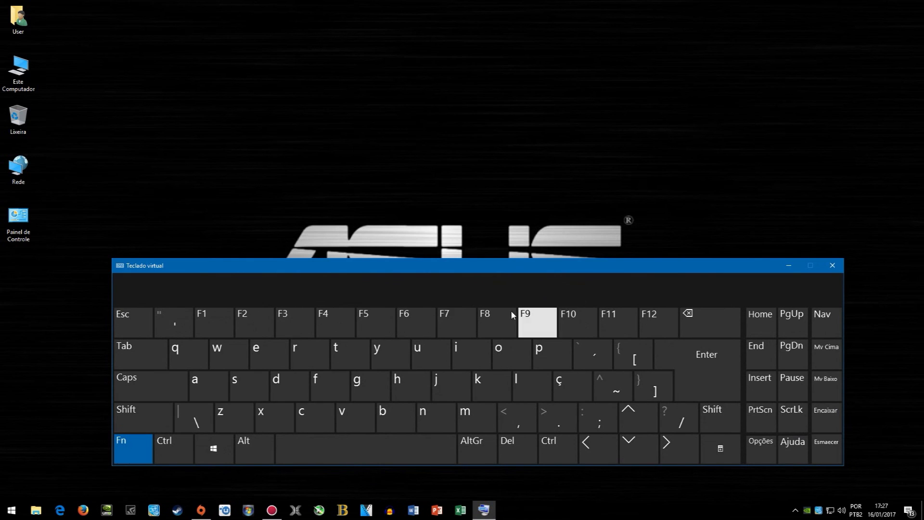